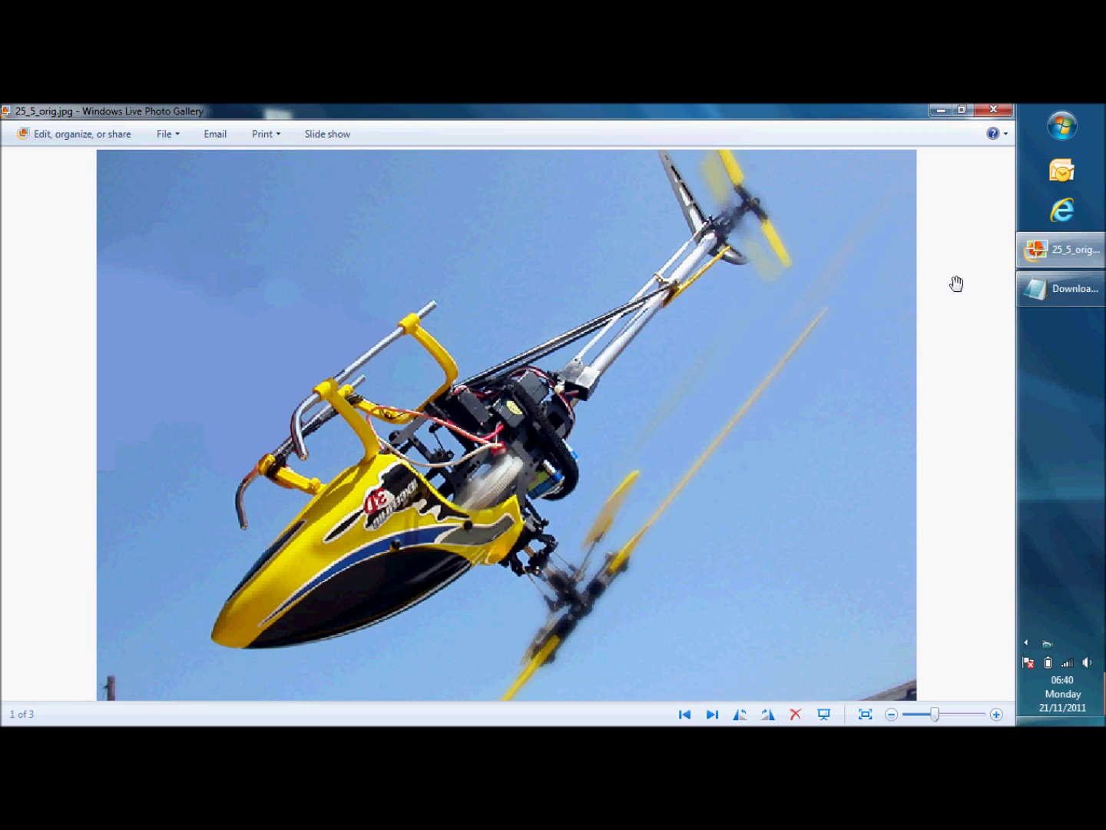
Look over the computer's drives and confirm in System properties that Windows 7 is 64-bit
click(1062, 127)
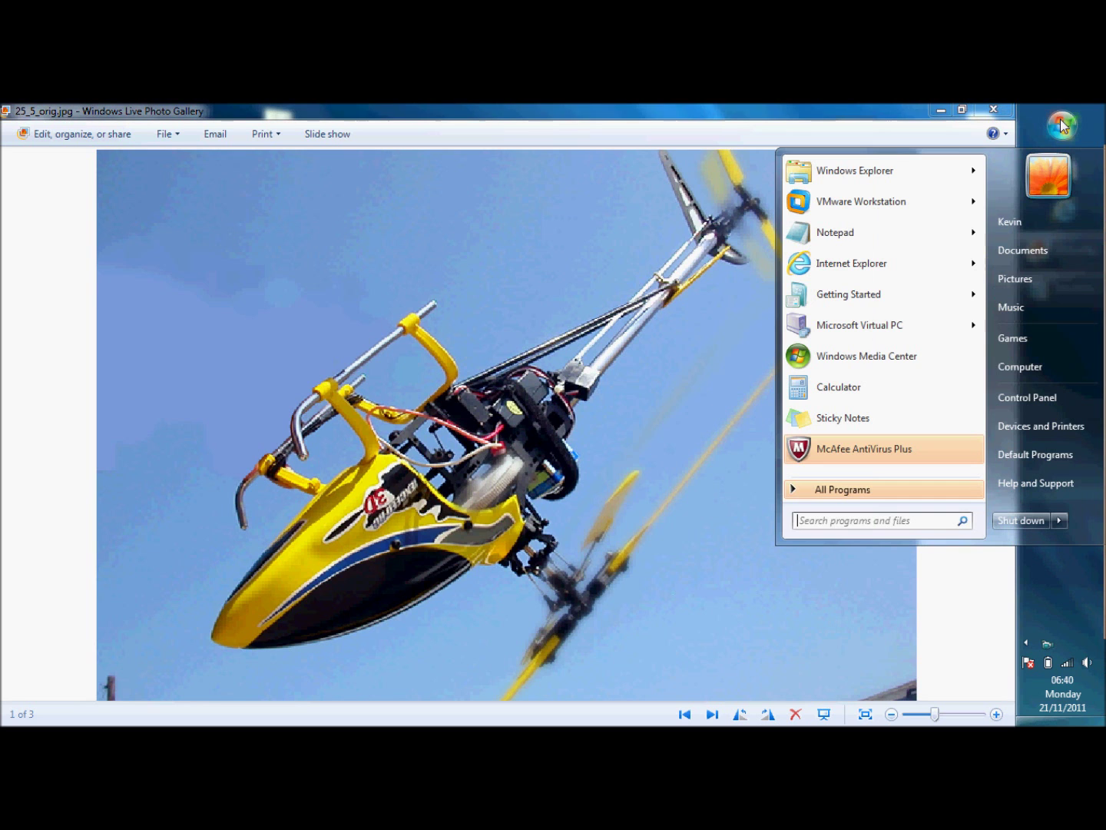
click(1022, 369)
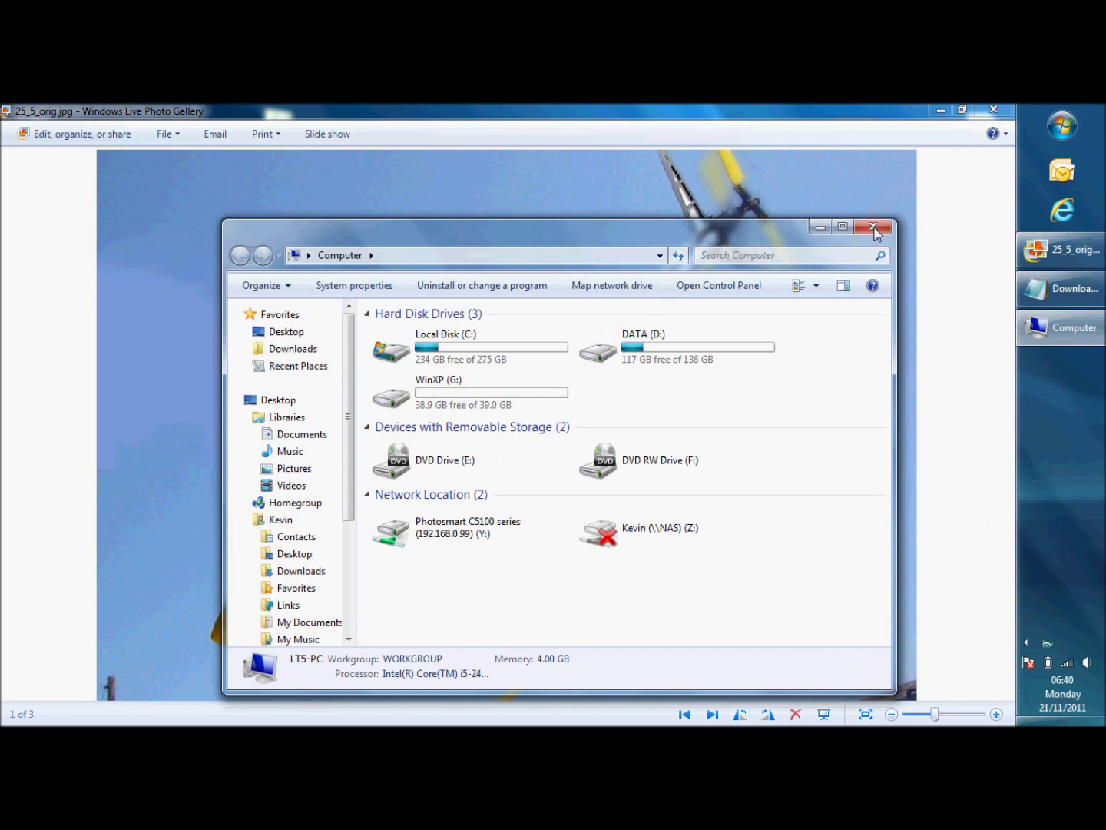
click(884, 231)
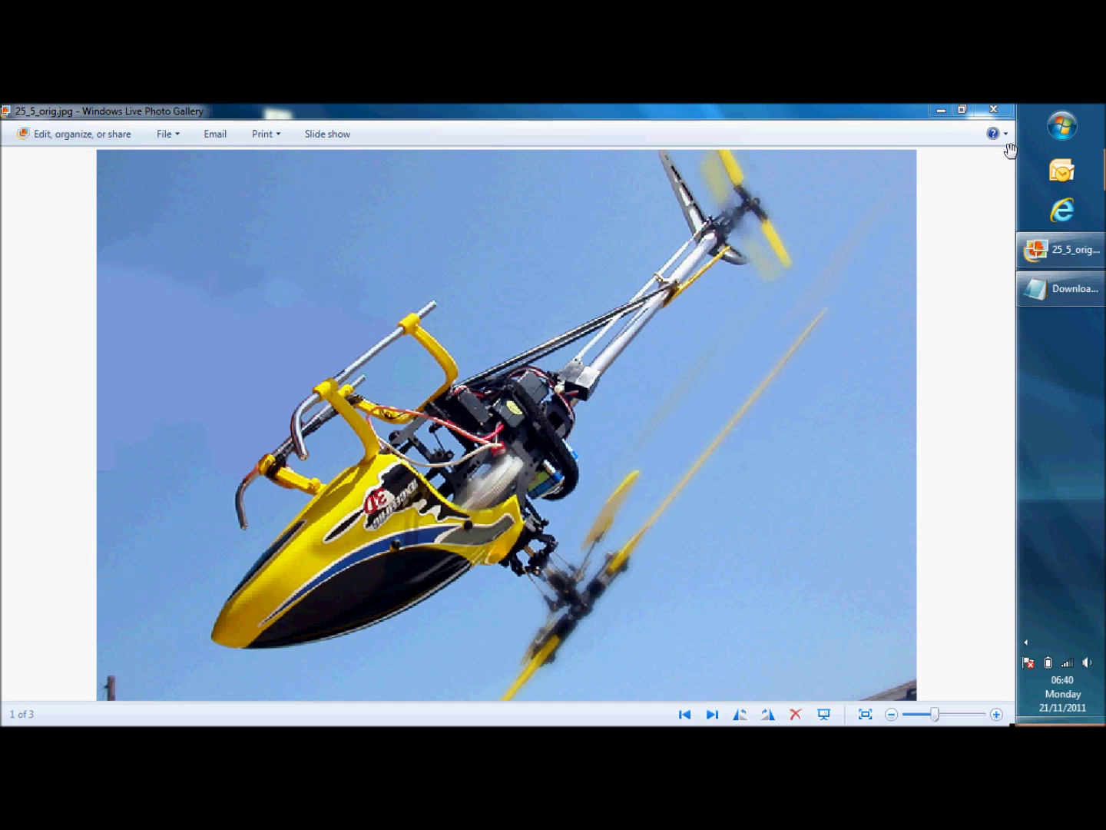
key(super+Pause)
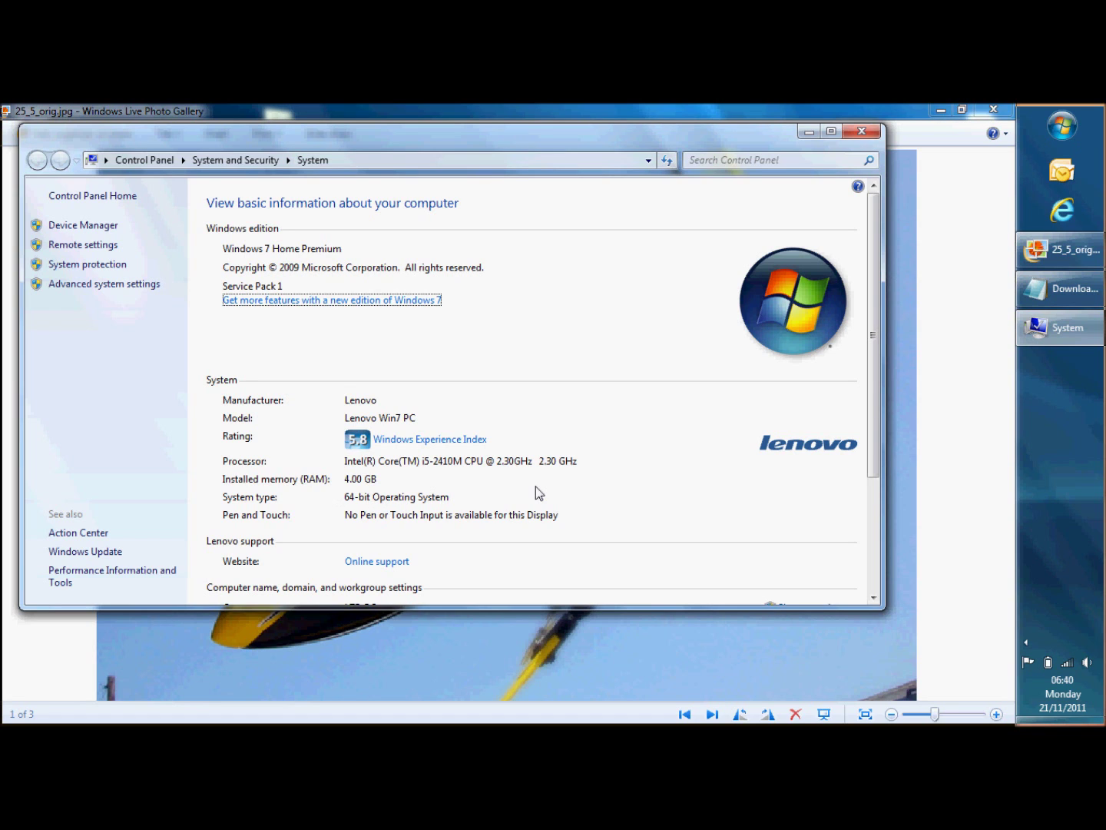
click(862, 132)
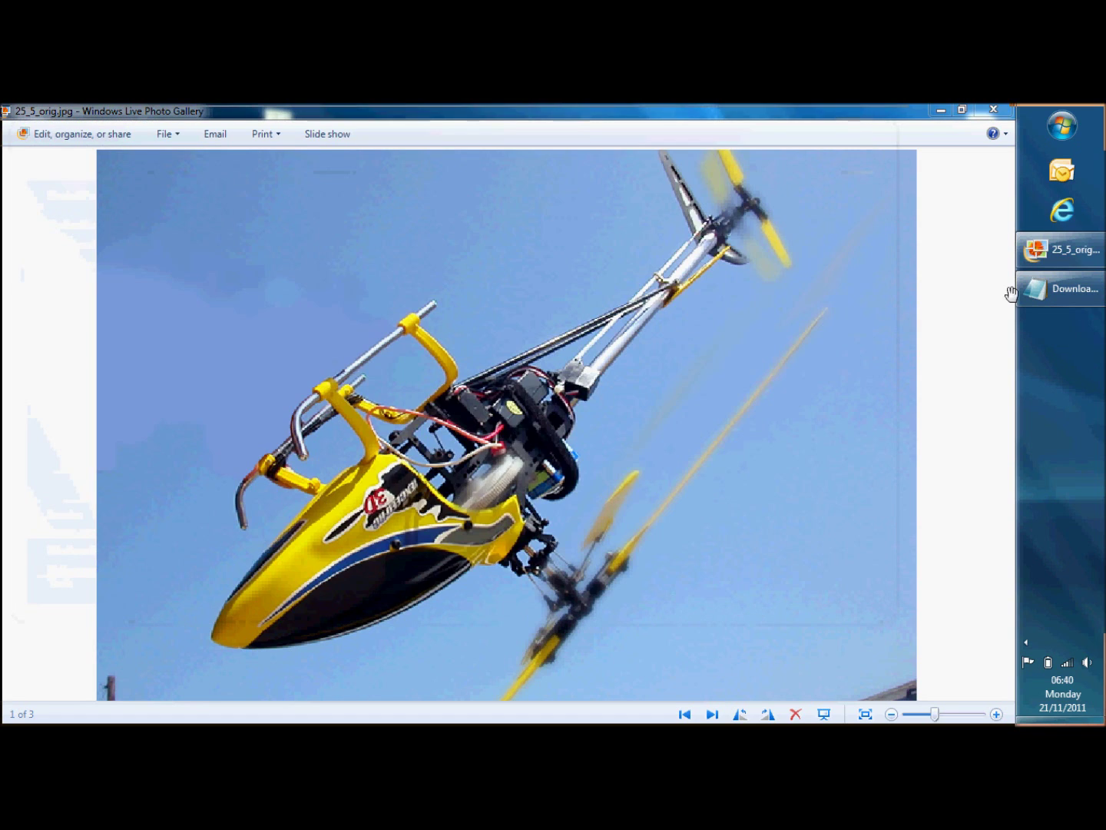
Copy the avrcdc_inf.zip download link from Download.txt and launch Internet Explorer
click(1062, 304)
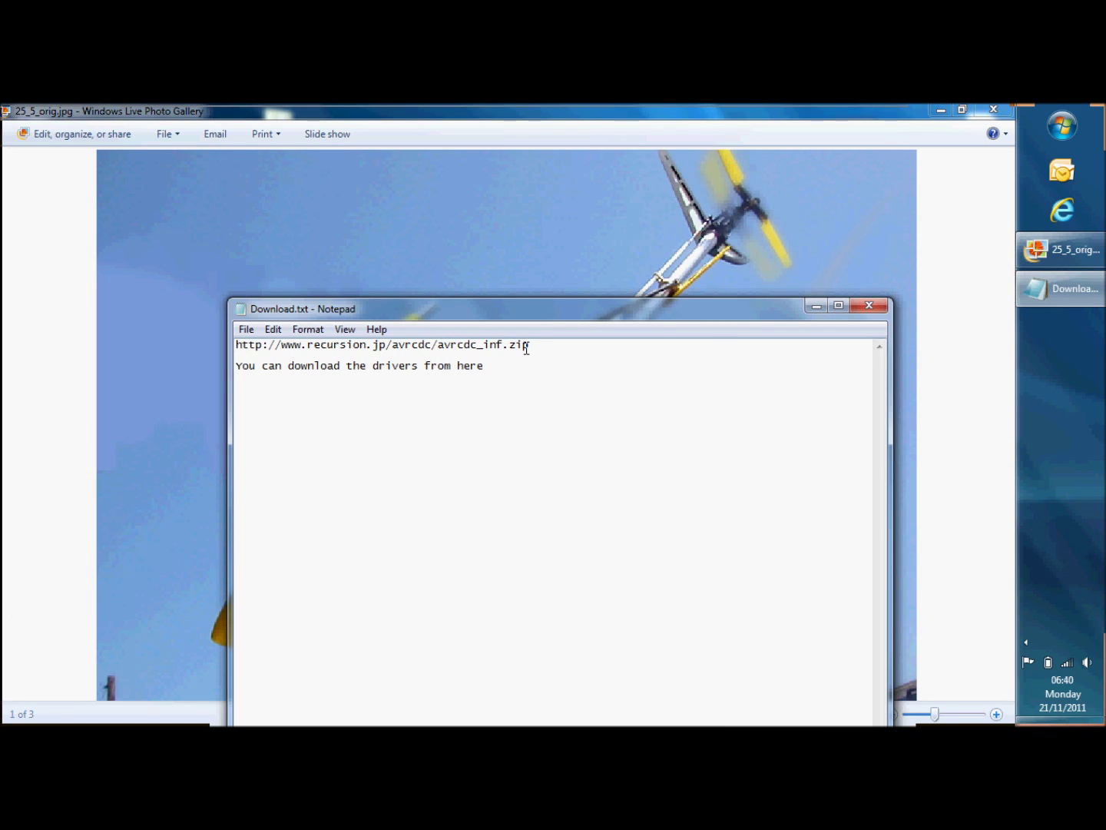
drag(526, 347, 238, 346)
key(ctrl+c)
key(Right)
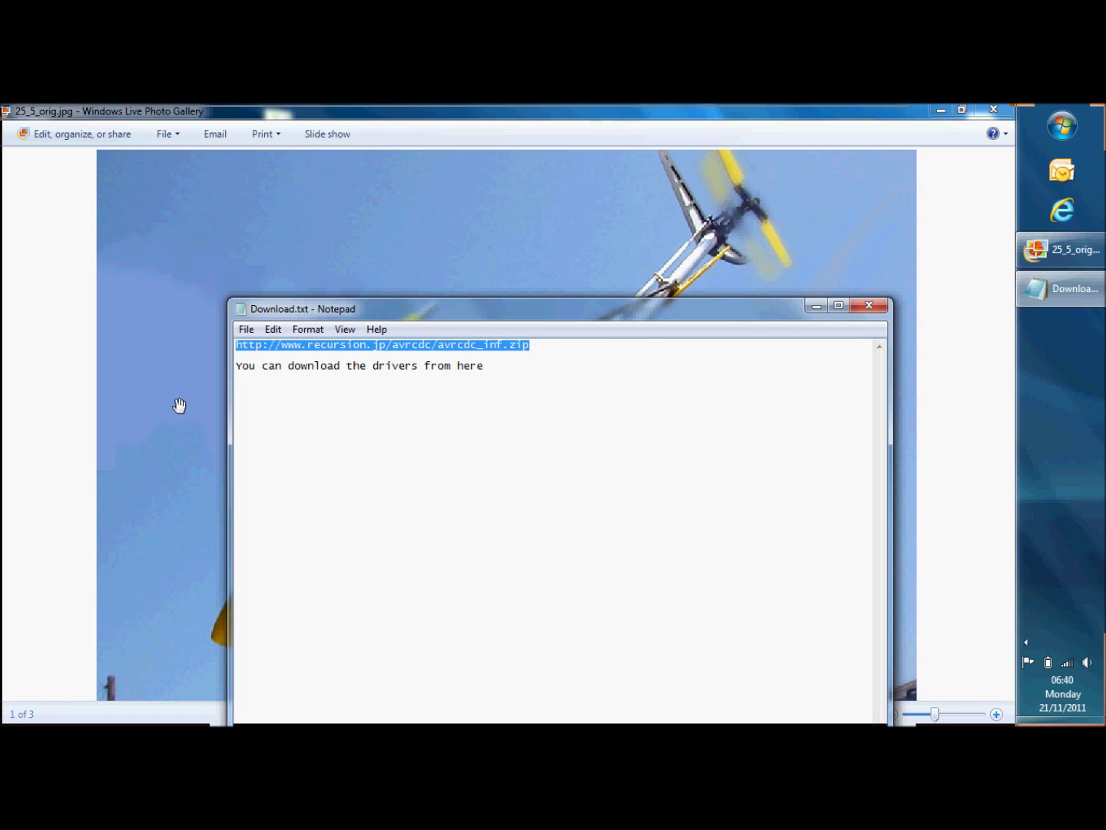
click(1061, 218)
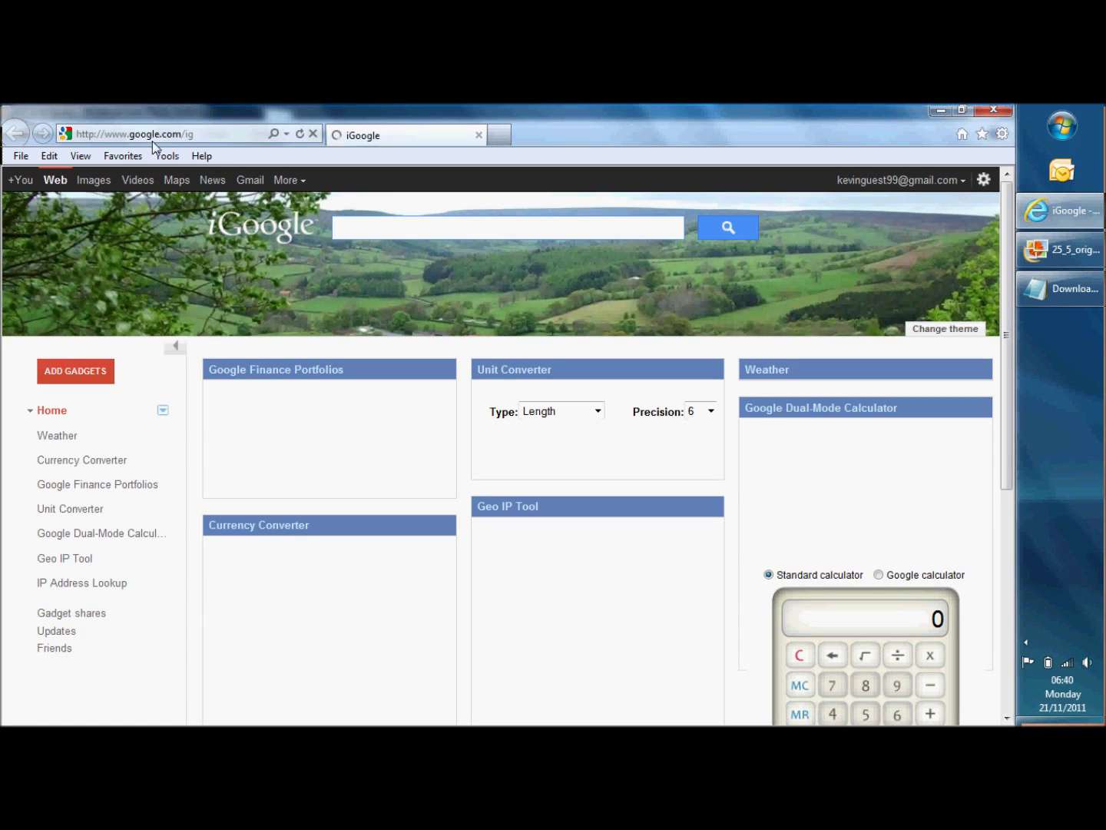
Load the avrcdc_inf.zip link from recursion.jp and choose Save as for the 39.5 KB archive
click(164, 137)
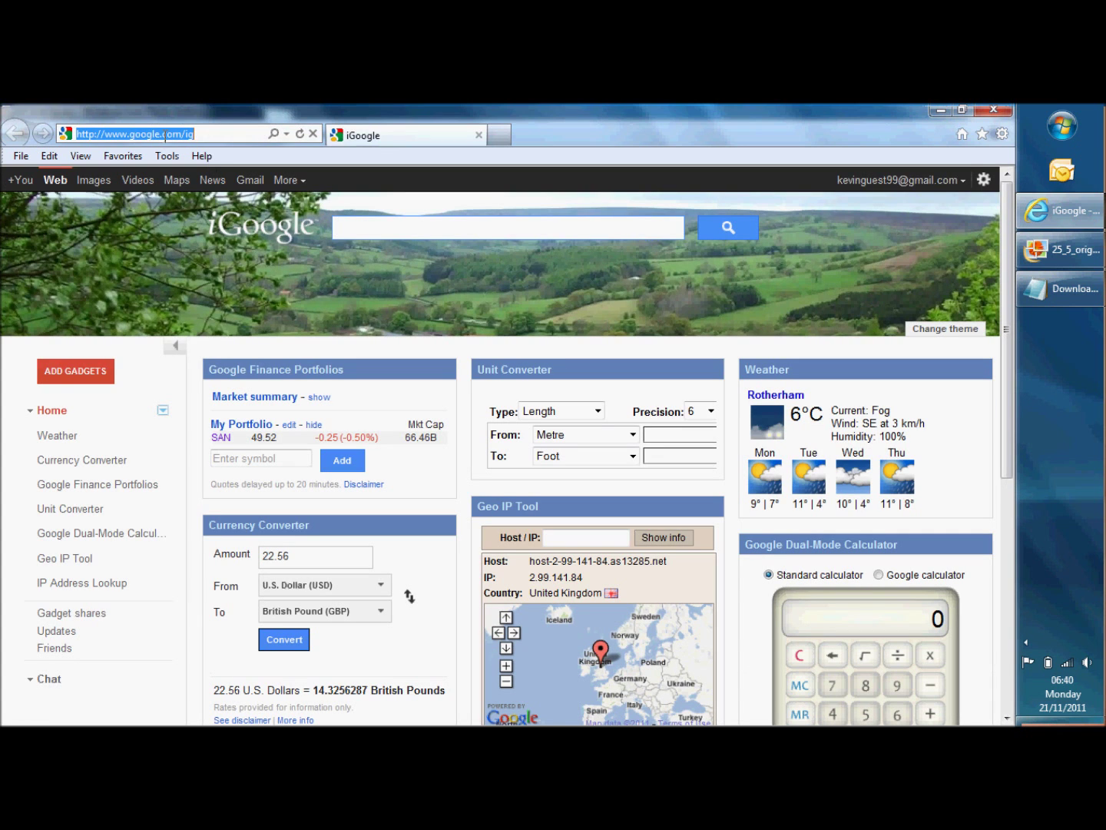
key(ctrl+v)
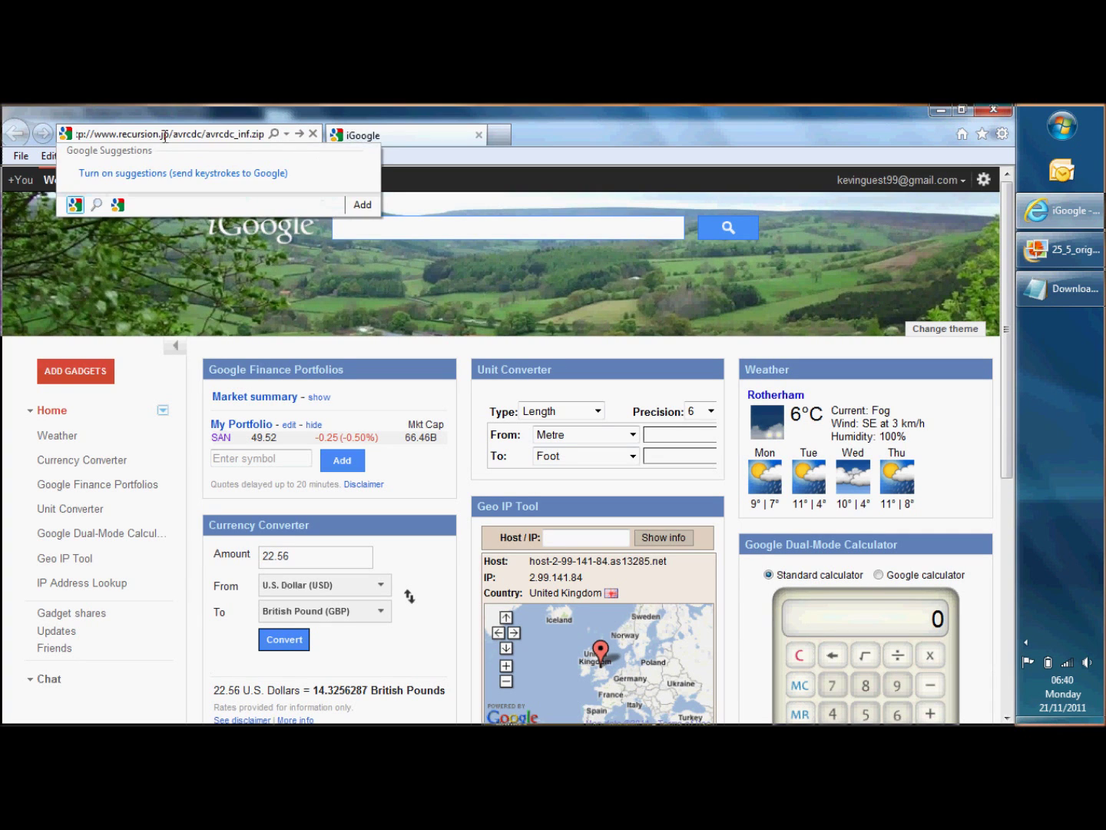
key(Return)
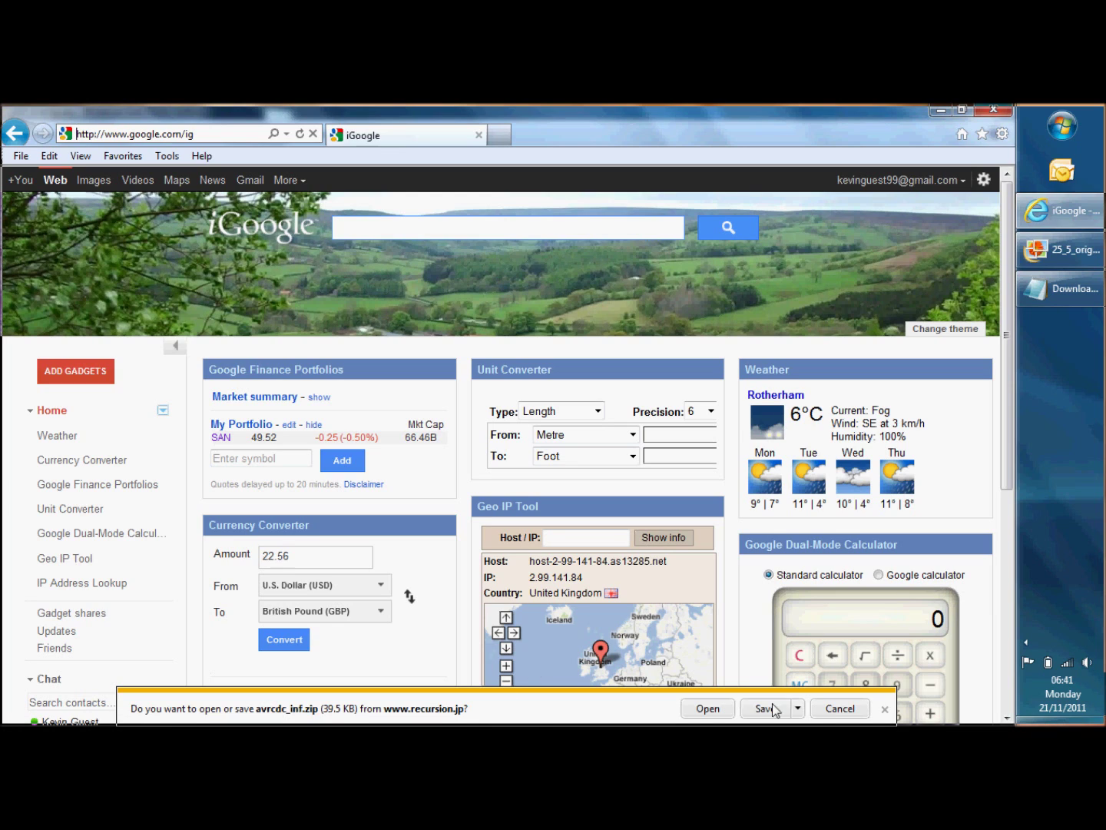
click(799, 708)
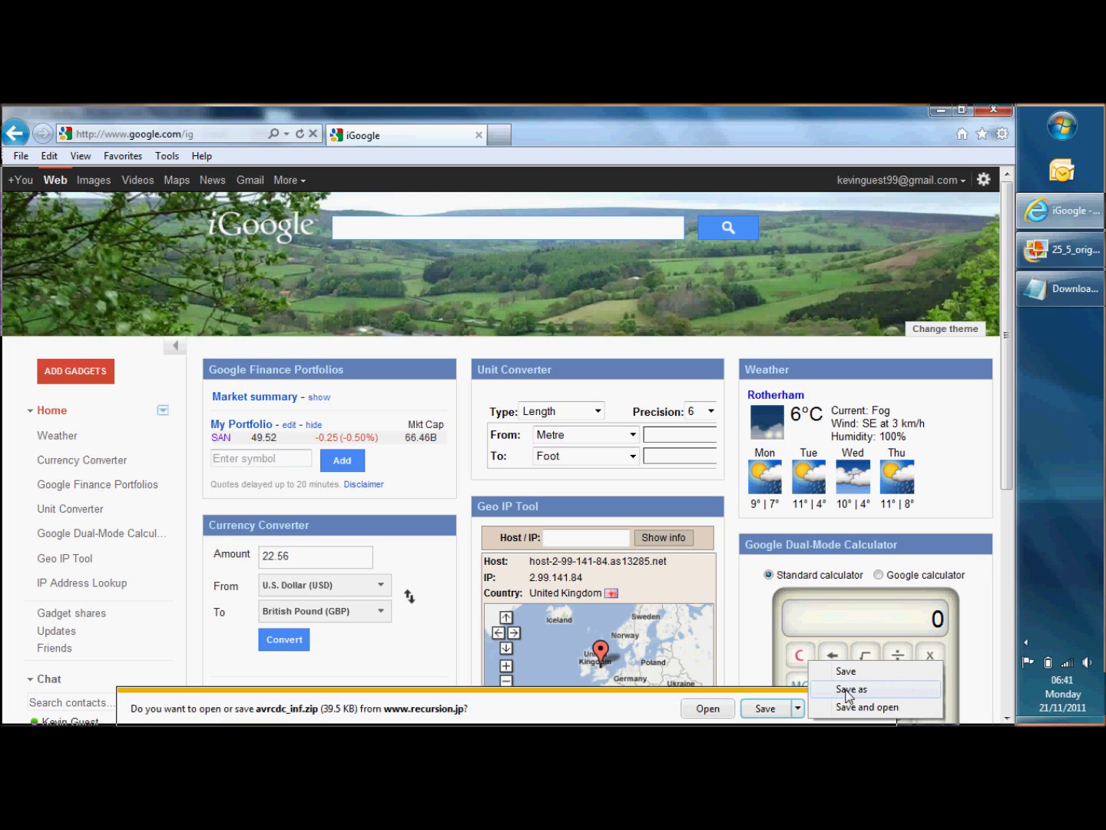
click(848, 695)
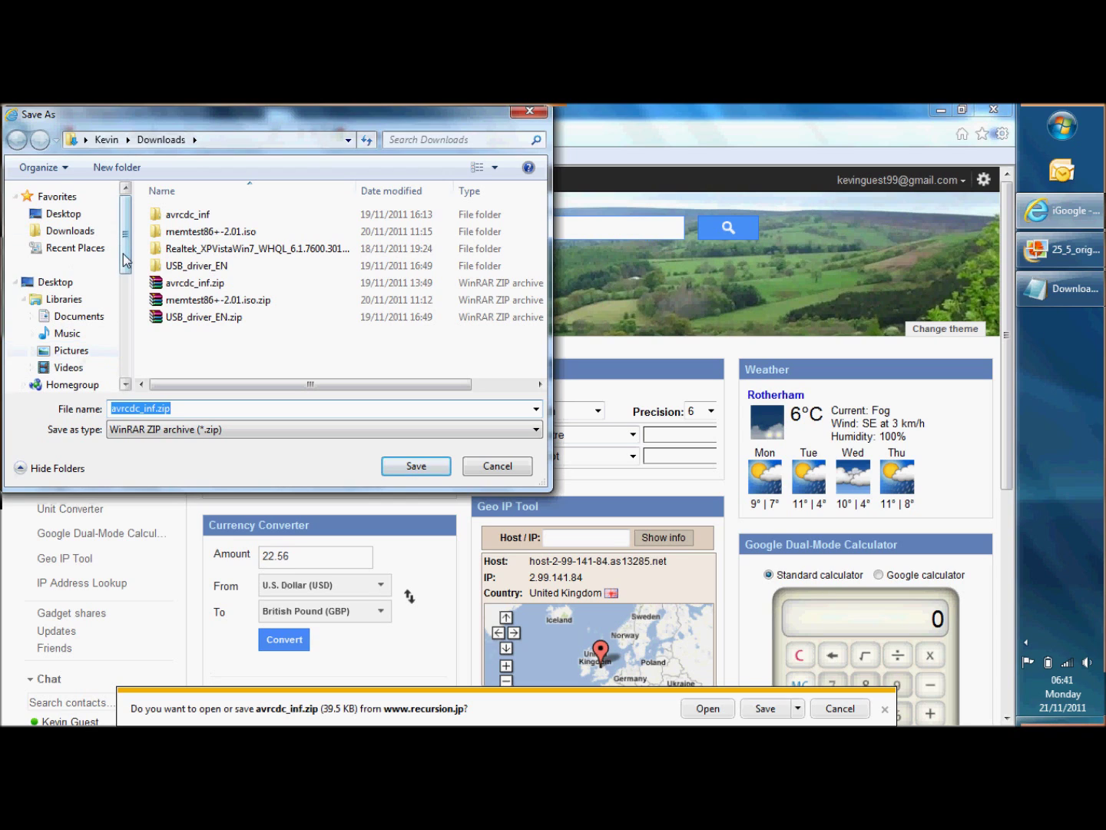
Save avrcdc_inf.zip into a new C:\temp folder, then open that folder
scroll(125, 261, down, 2)
click(79, 376)
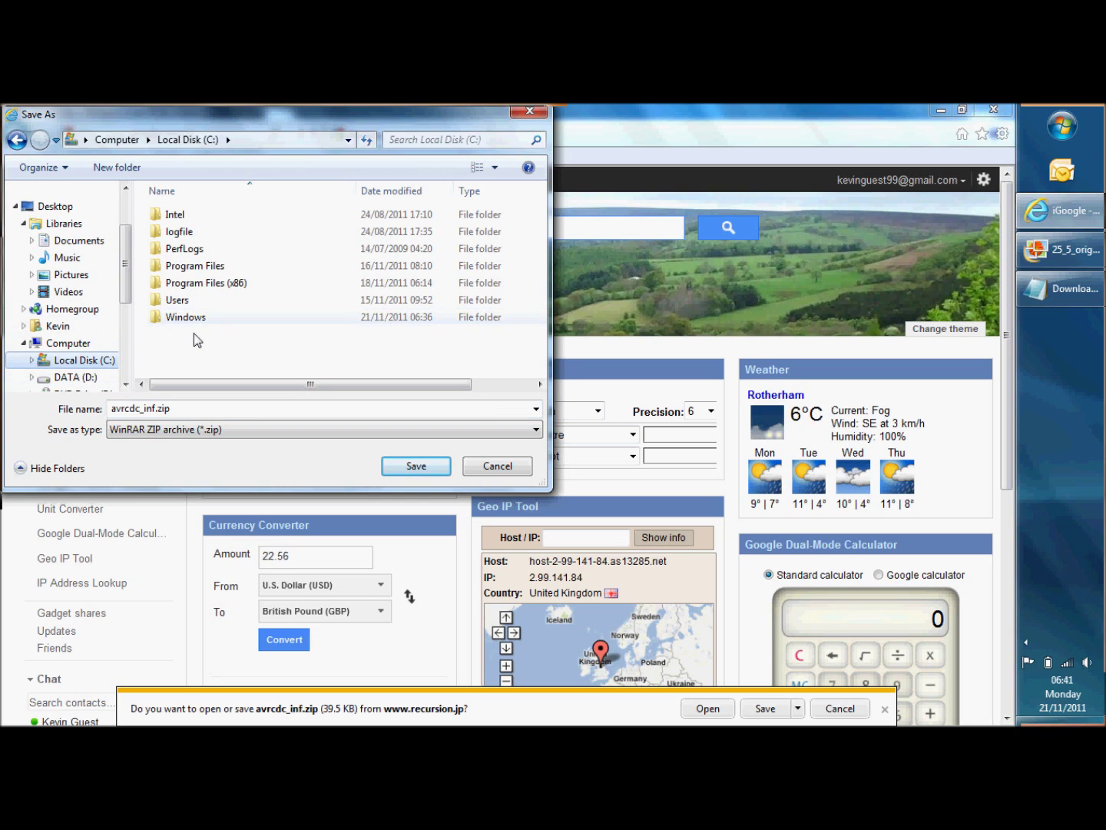
click(122, 173)
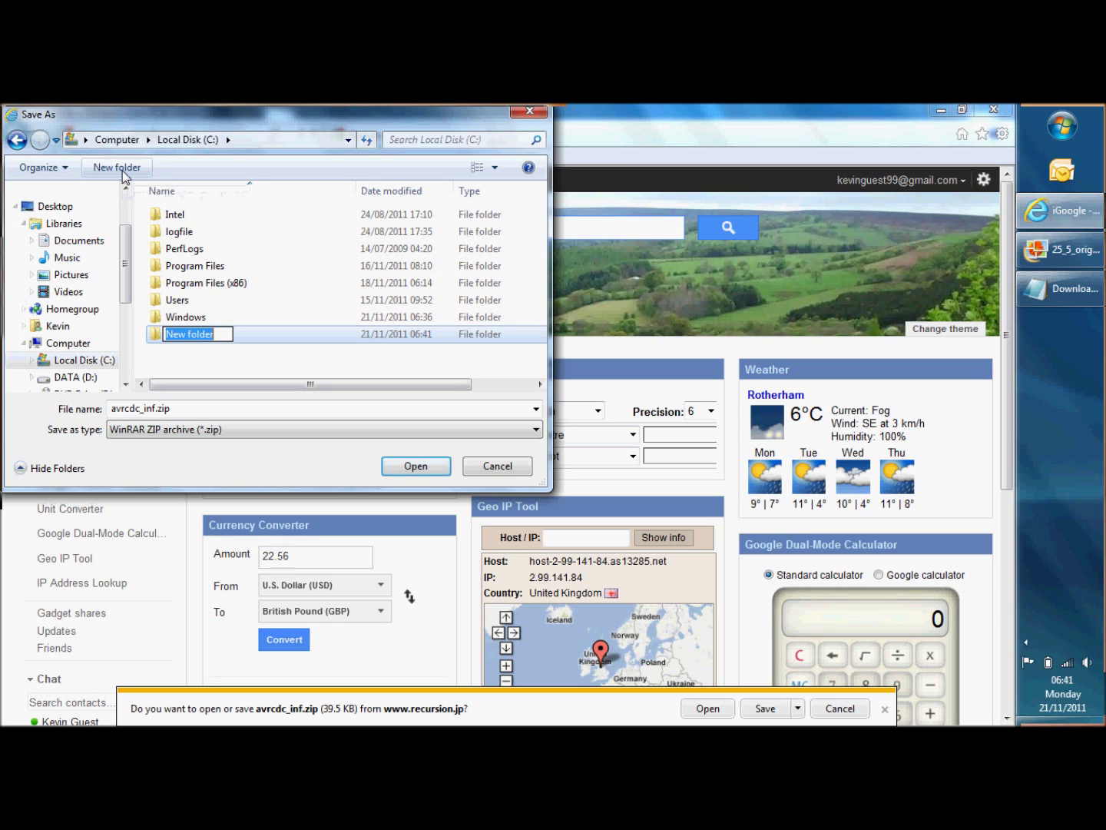
text(temp)
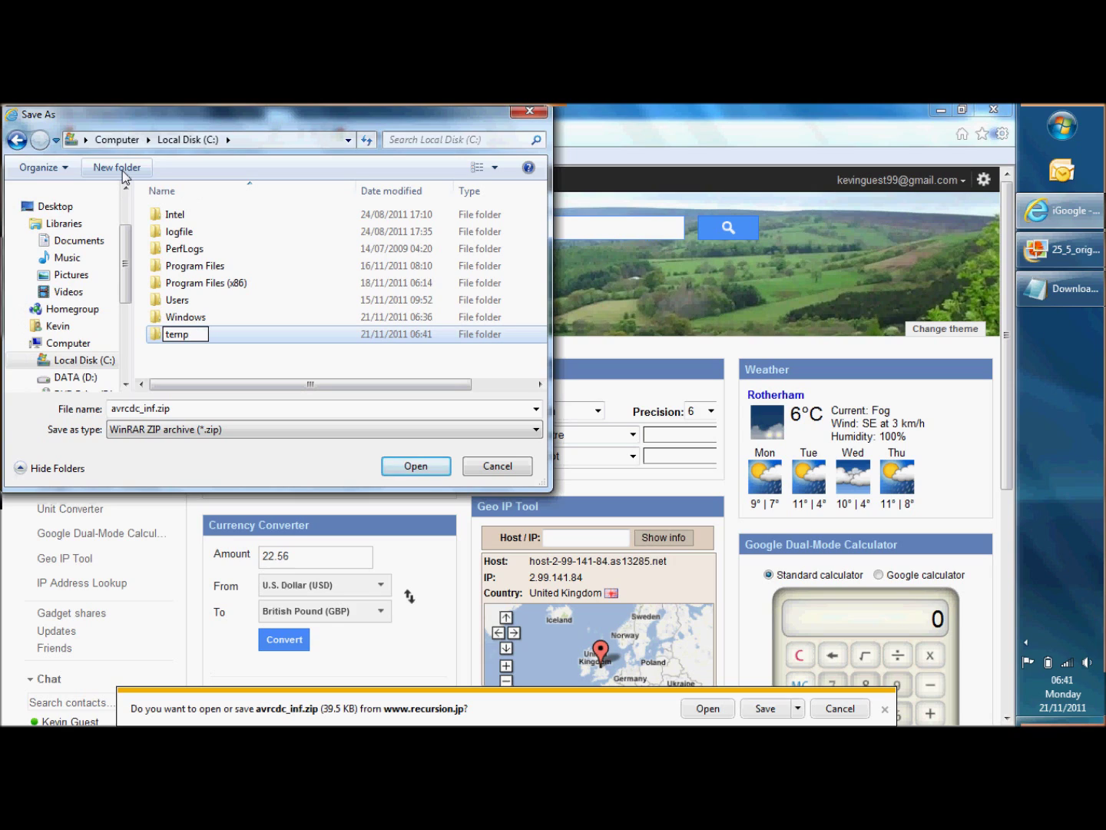
key(Return)
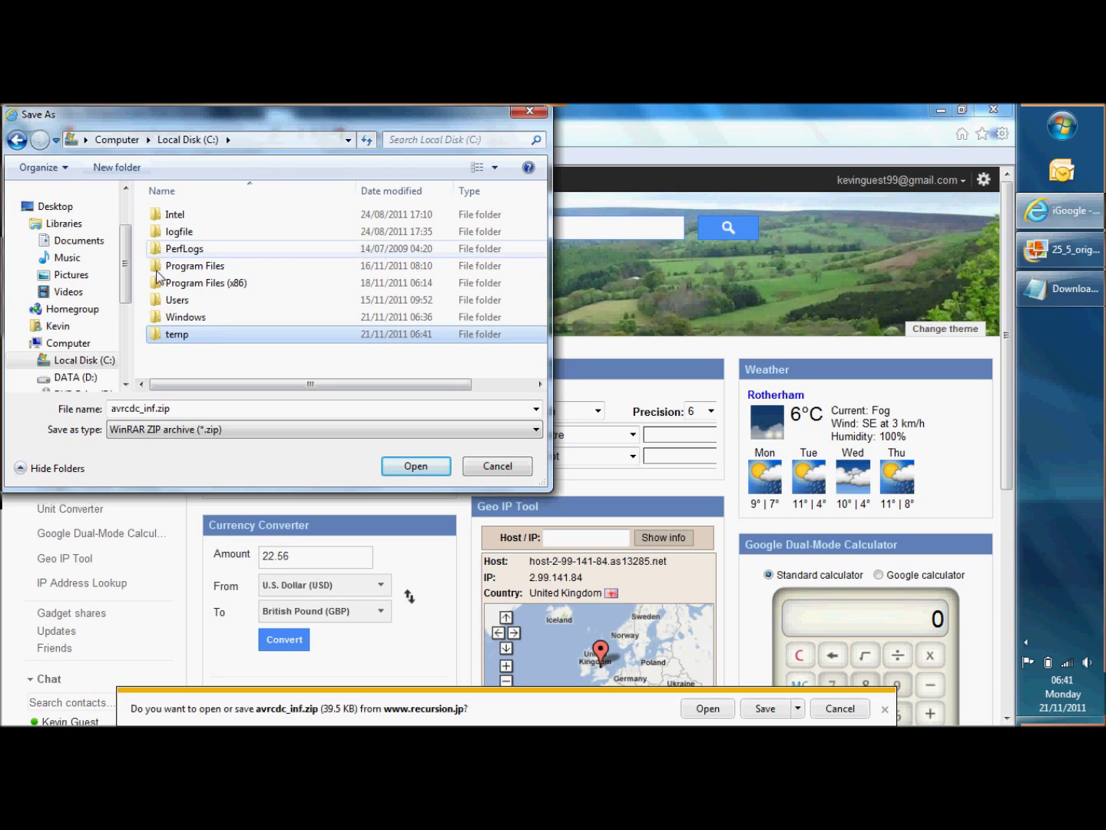
double_click(182, 334)
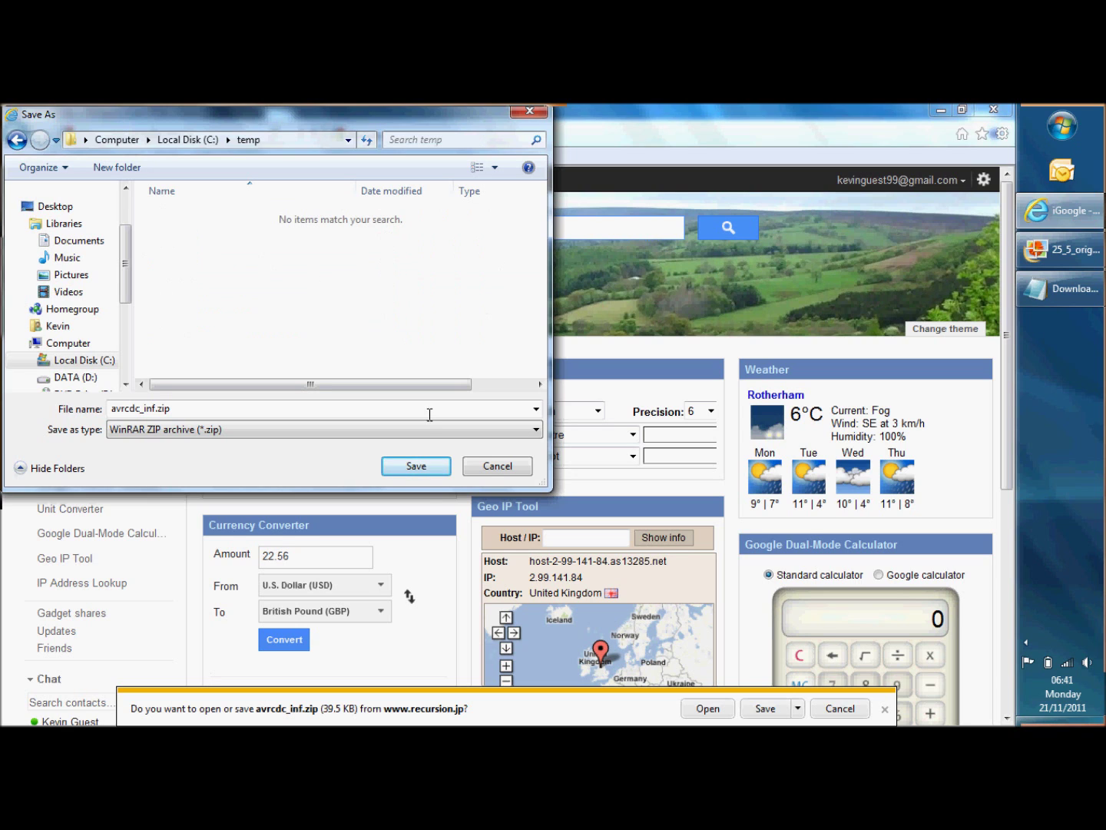
click(425, 473)
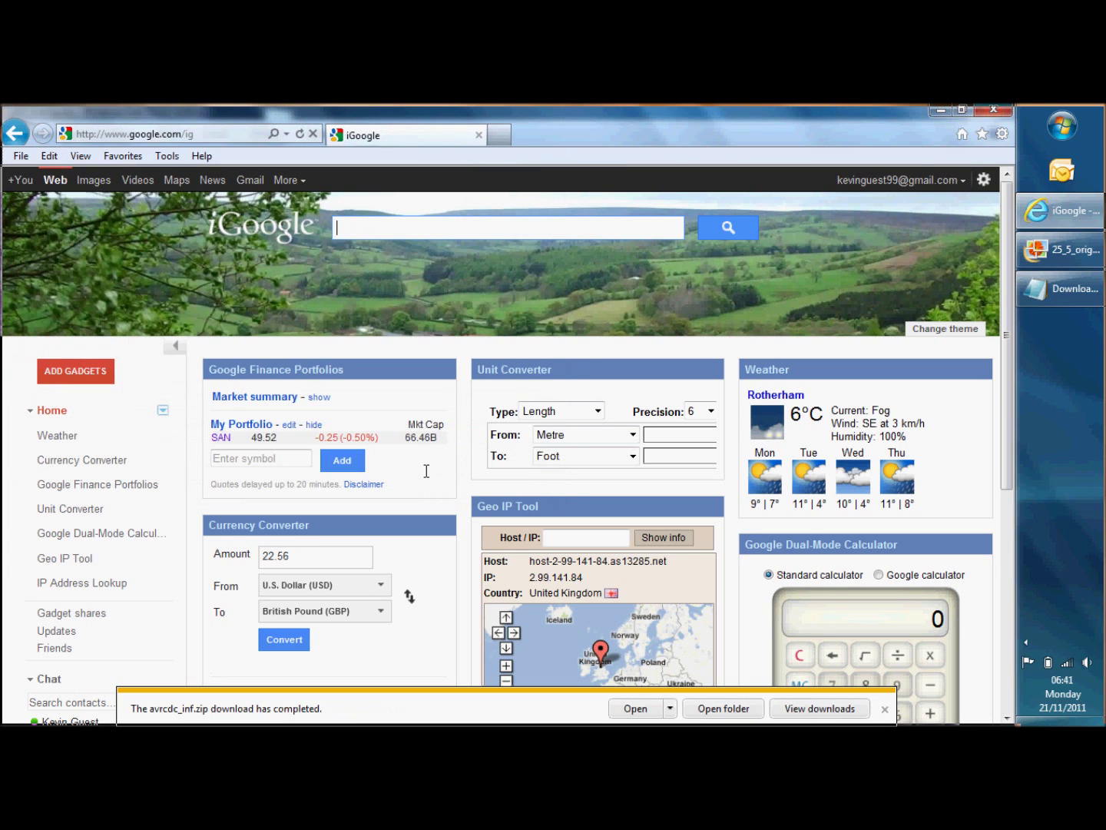
click(735, 708)
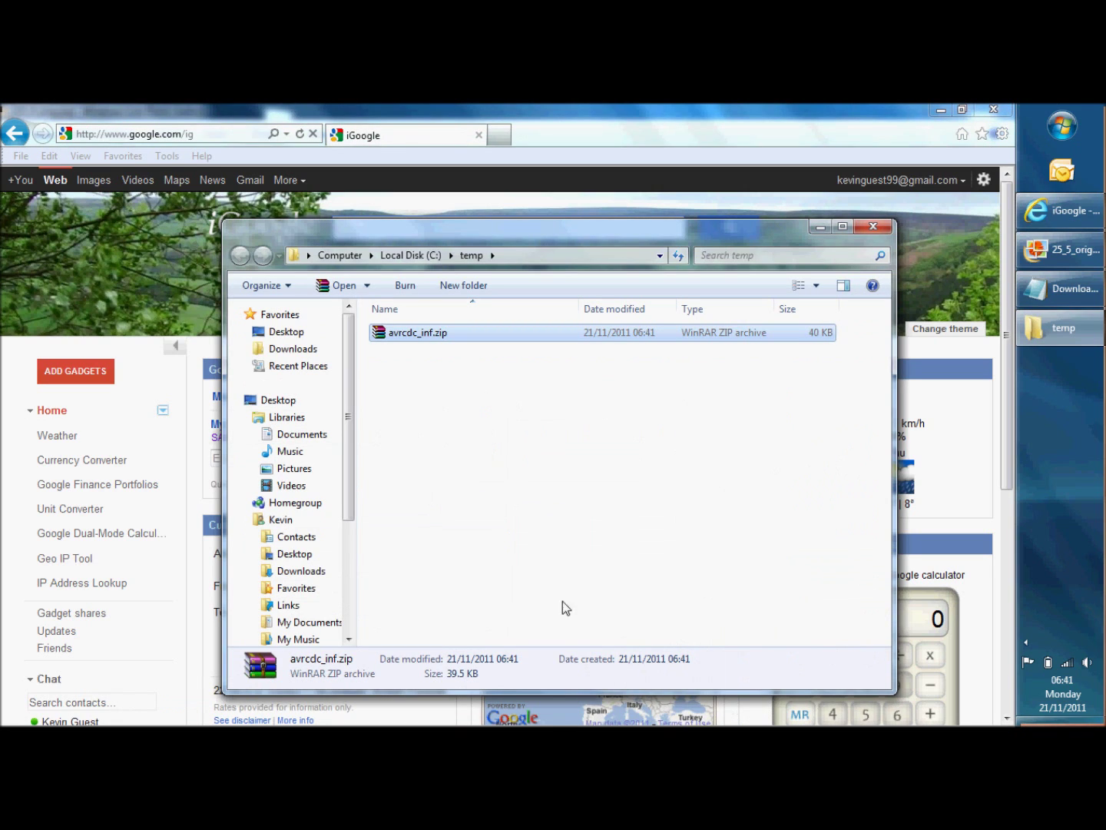
Open avrcdc_inf.zip in WinRAR, extract its vista64 folder into C:\temp, and close WinRAR
double_click(420, 338)
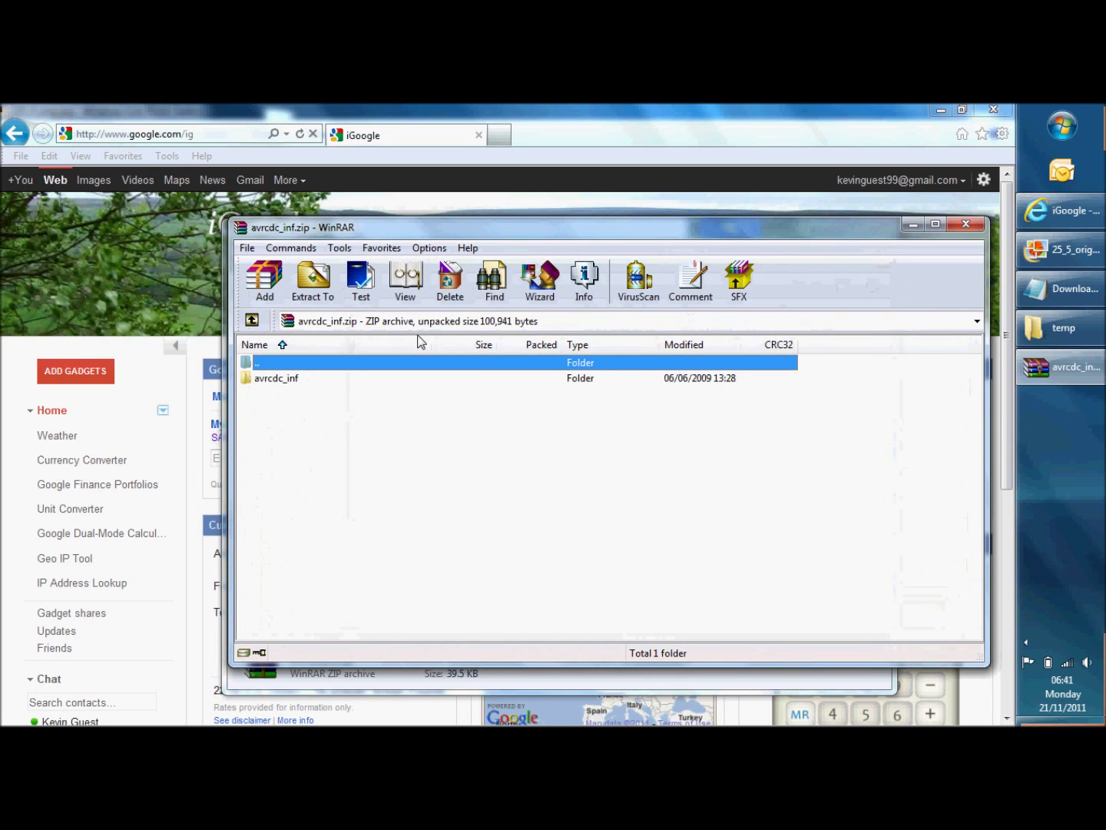
double_click(284, 383)
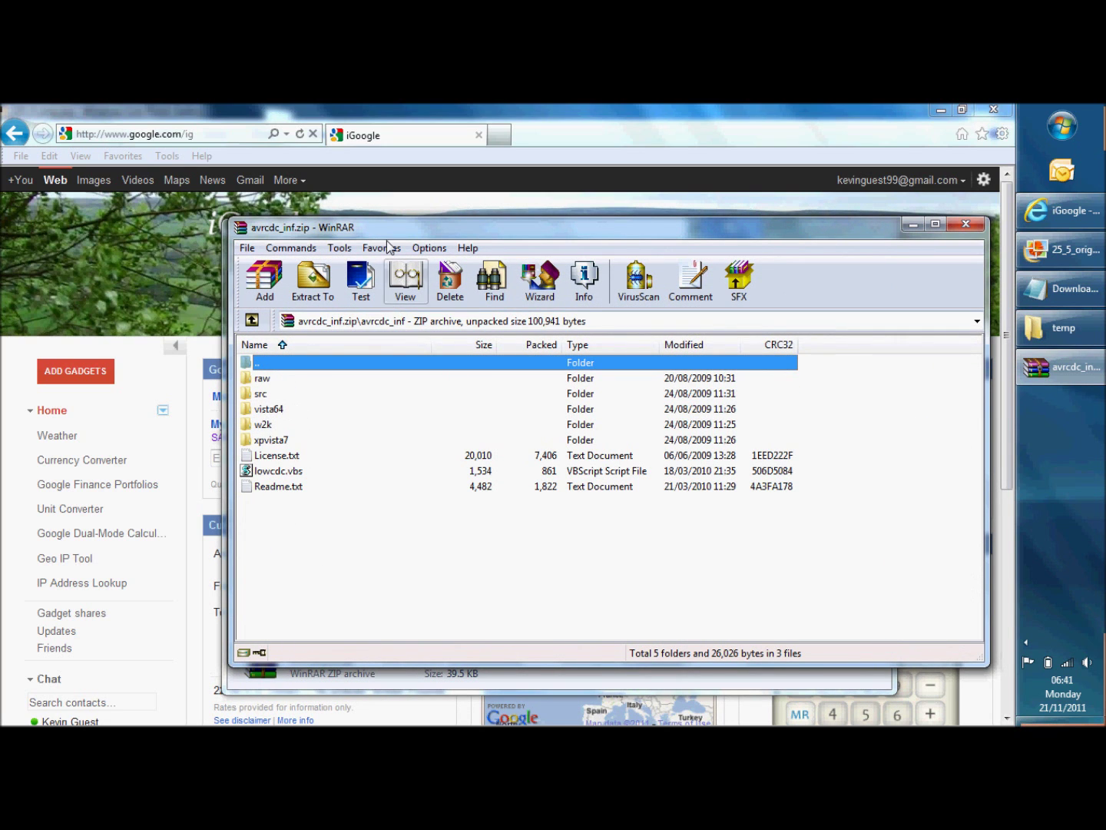
drag(393, 232, 679, 228)
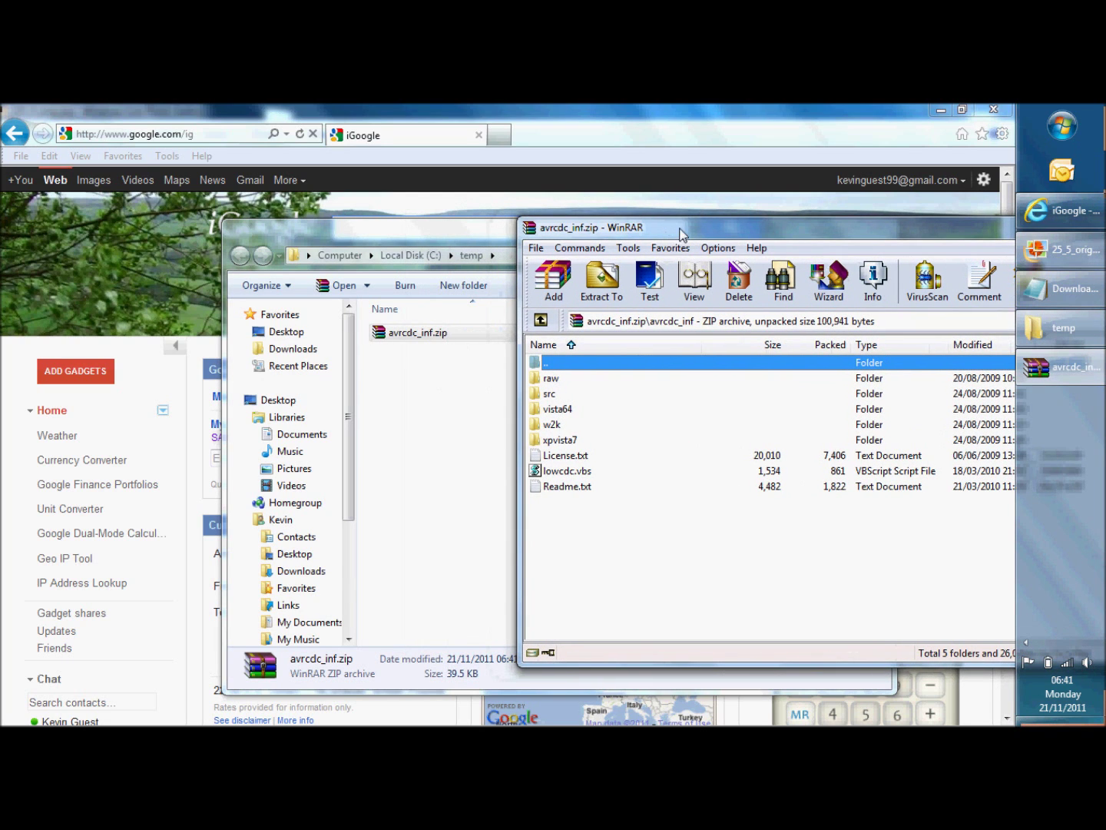
click(560, 412)
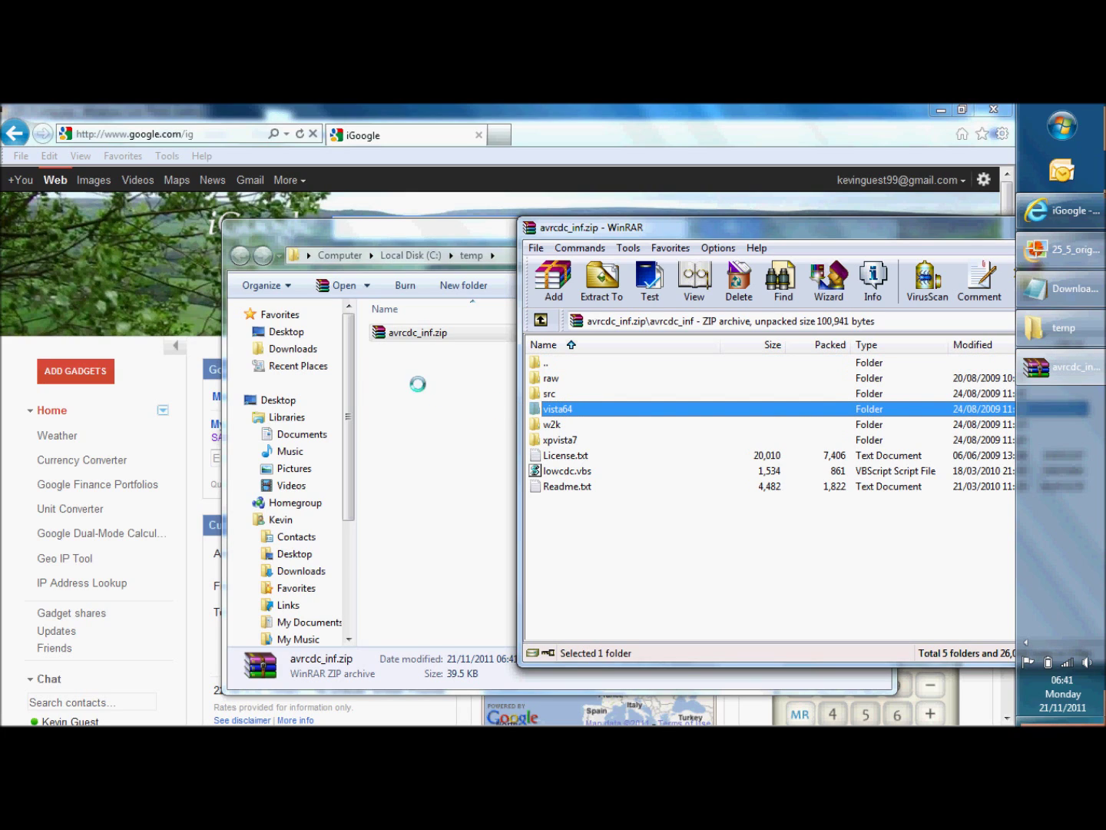
click(382, 360)
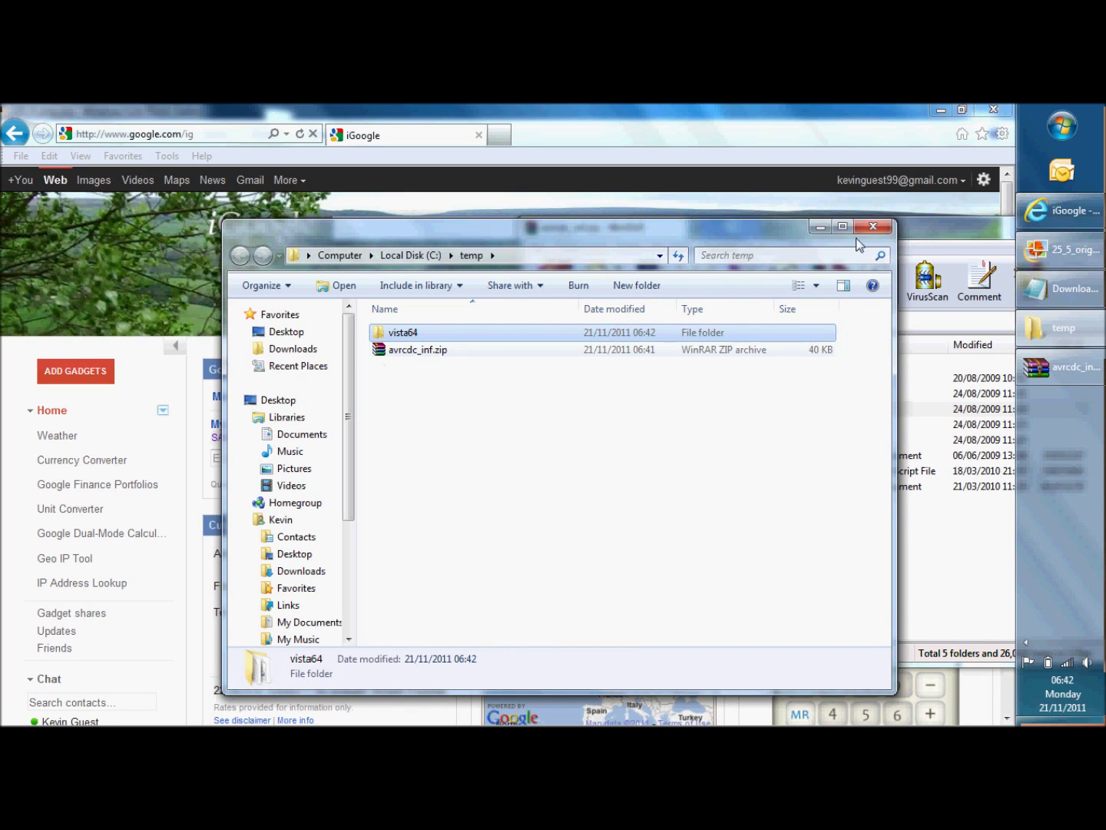
drag(960, 225, 646, 222)
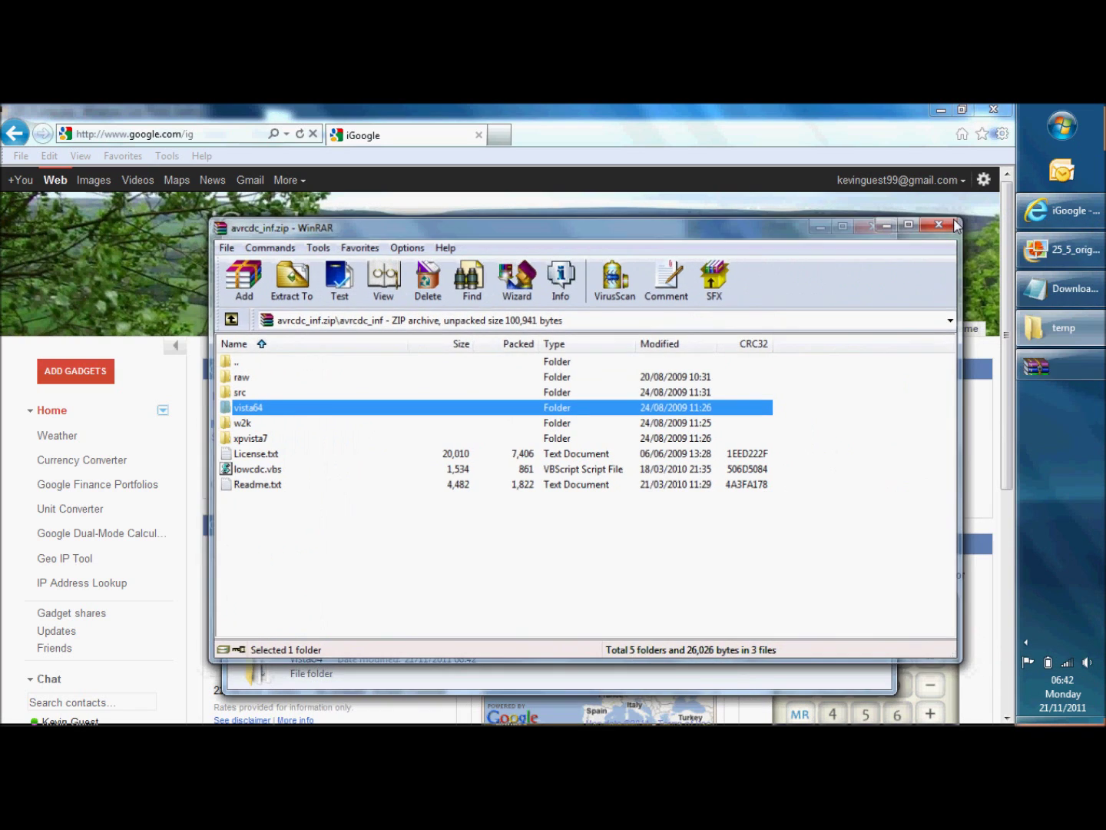
click(942, 223)
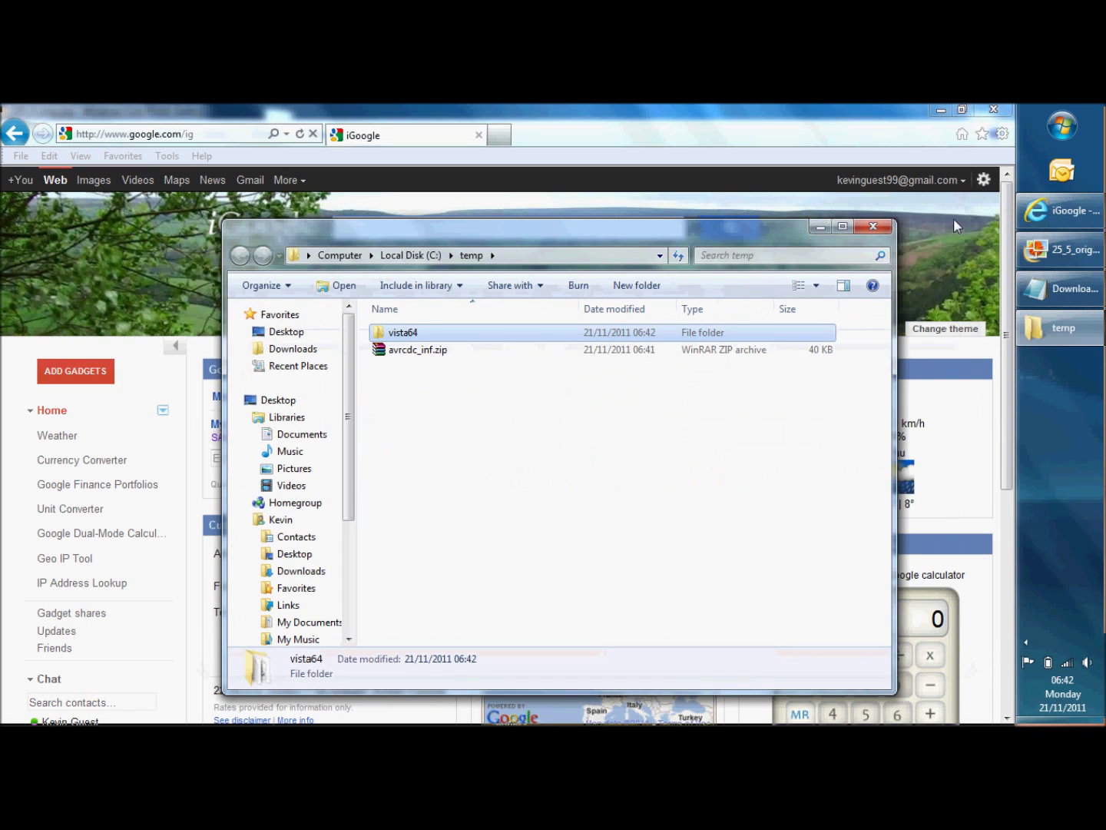
Open vista64's lowcdc.inf in Notepad, check the Virtual Communications Port description, and close it
double_click(408, 334)
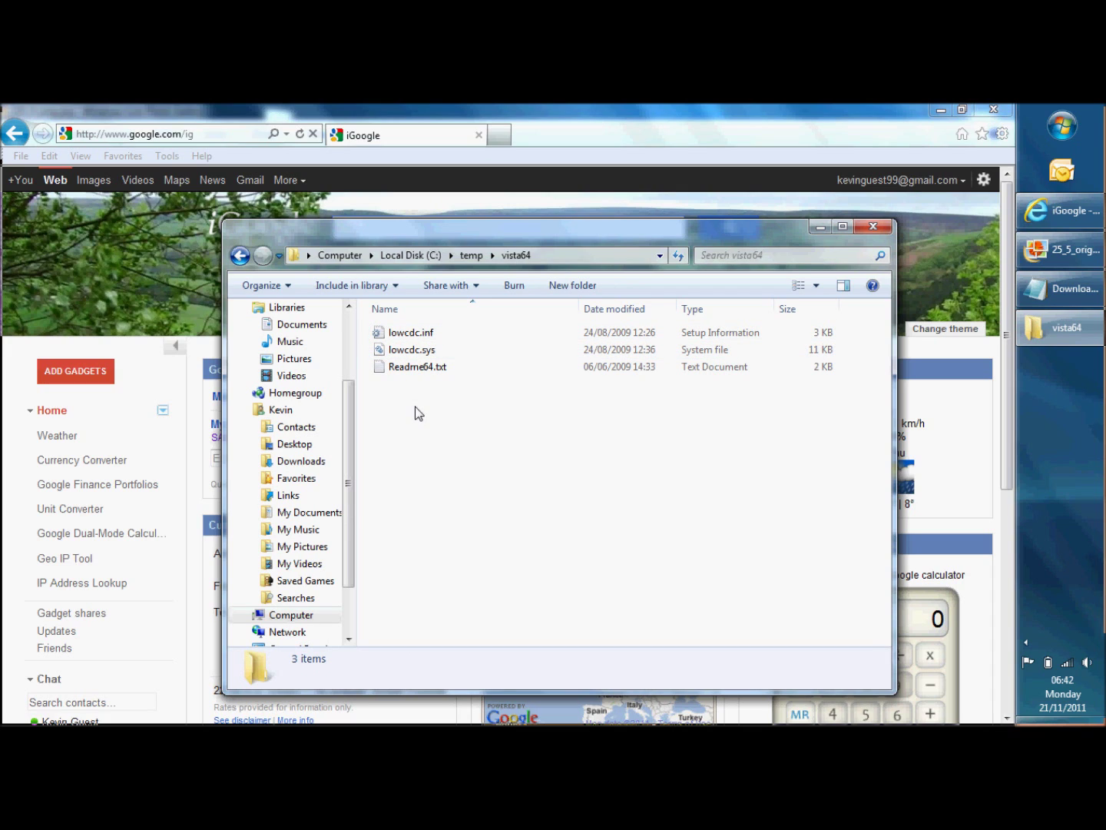
click(407, 333)
right_click(406, 331)
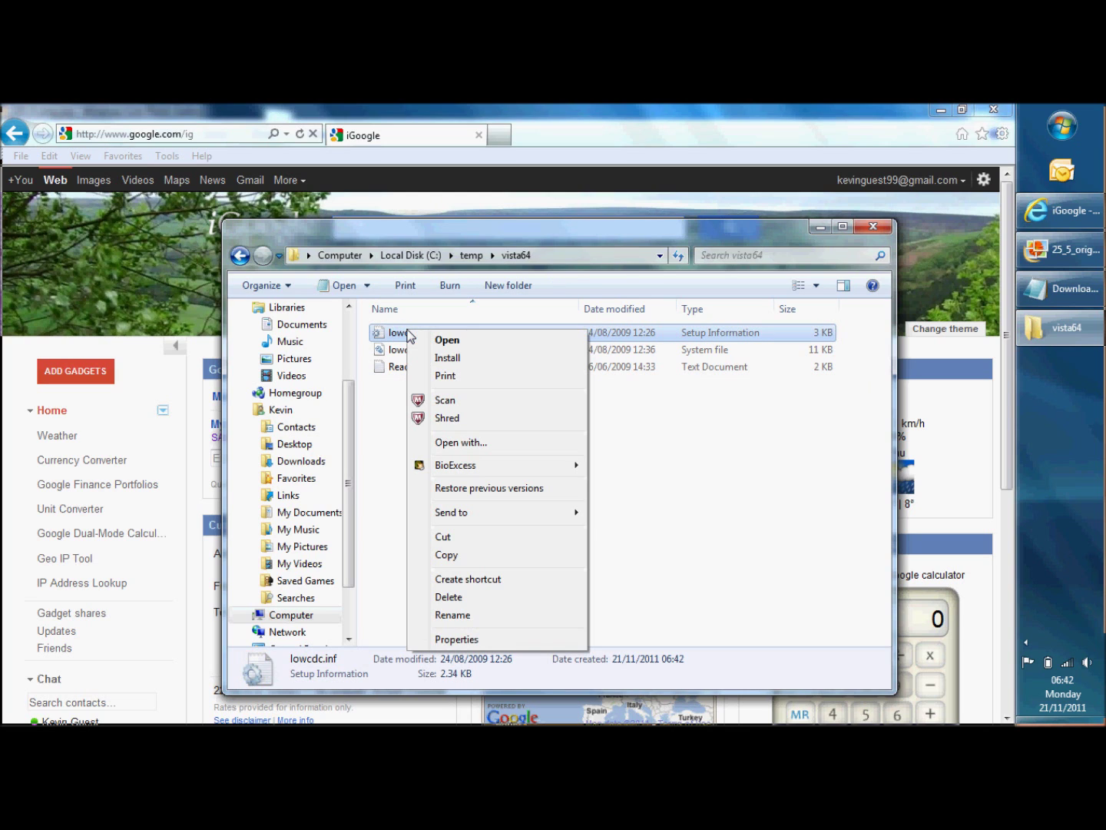
click(459, 443)
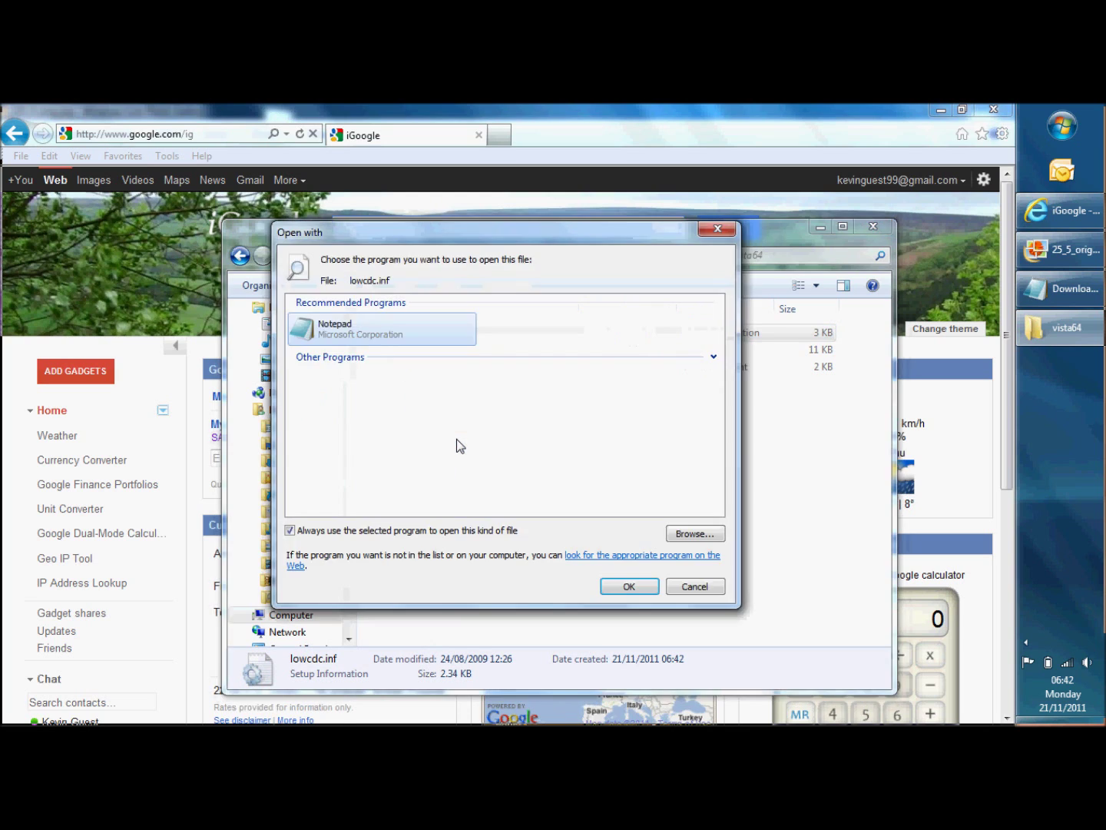
double_click(356, 341)
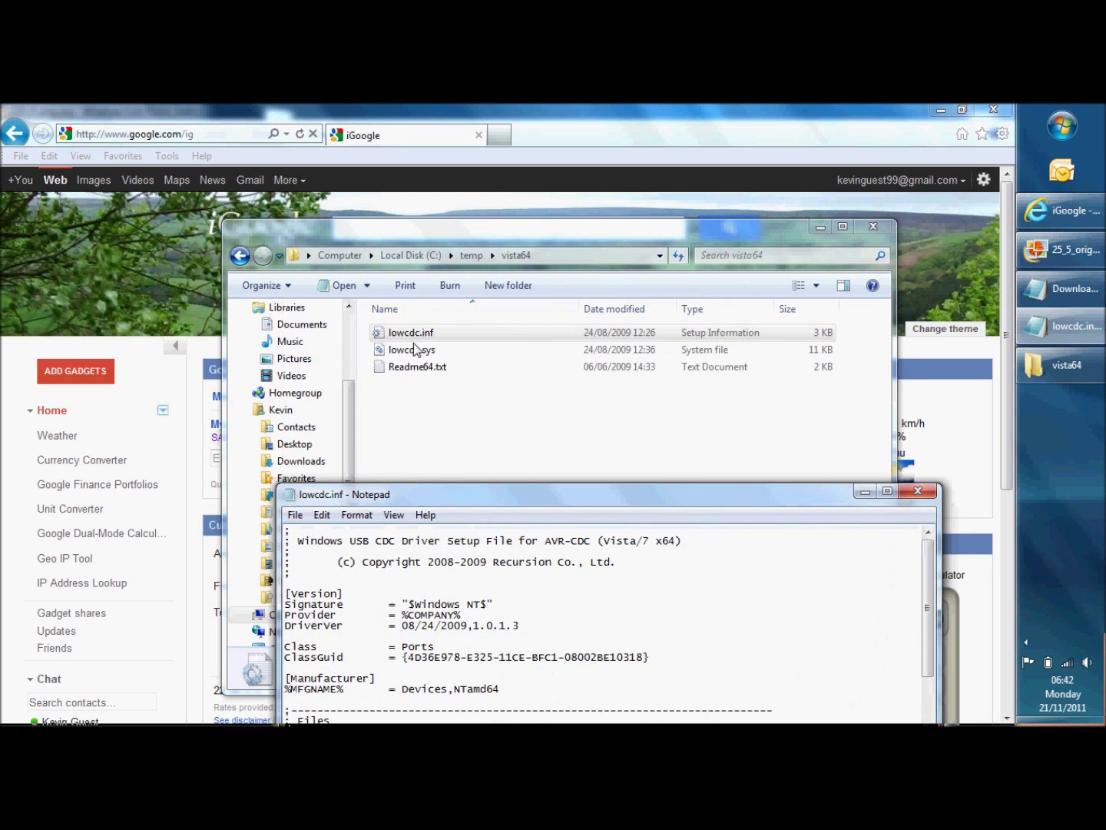
drag(463, 494, 384, 211)
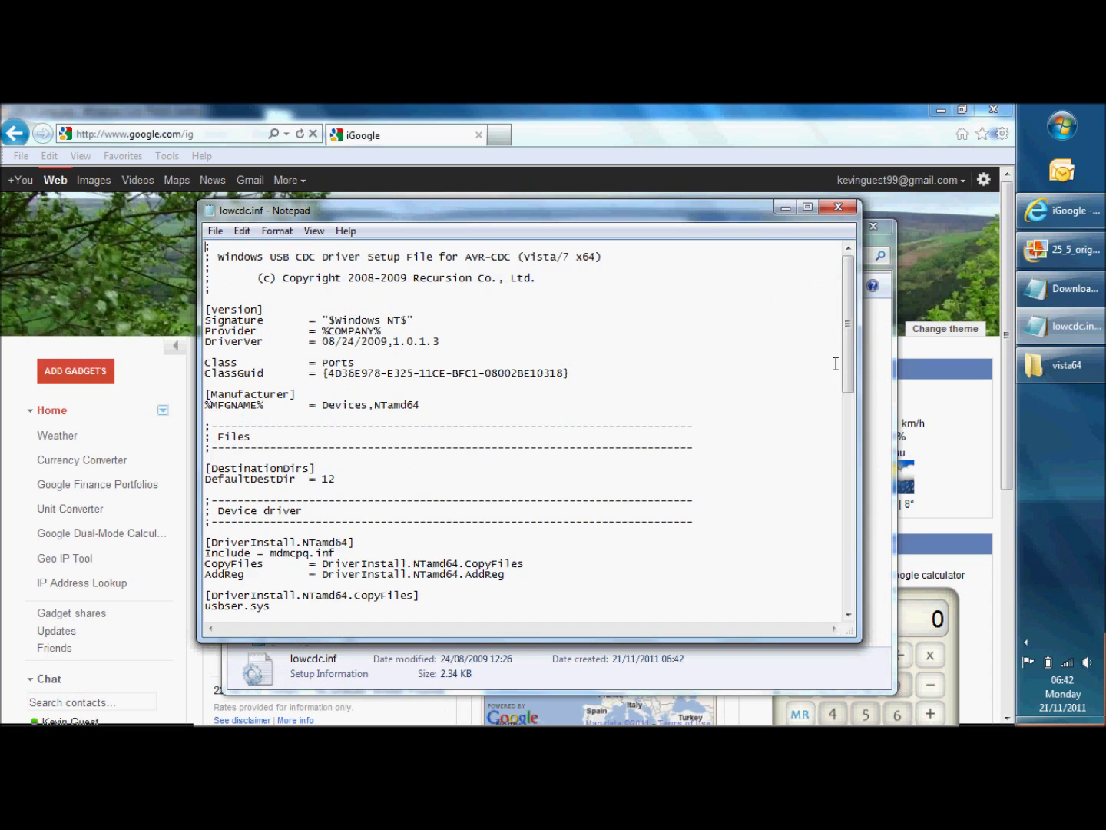
drag(834, 363, 828, 593)
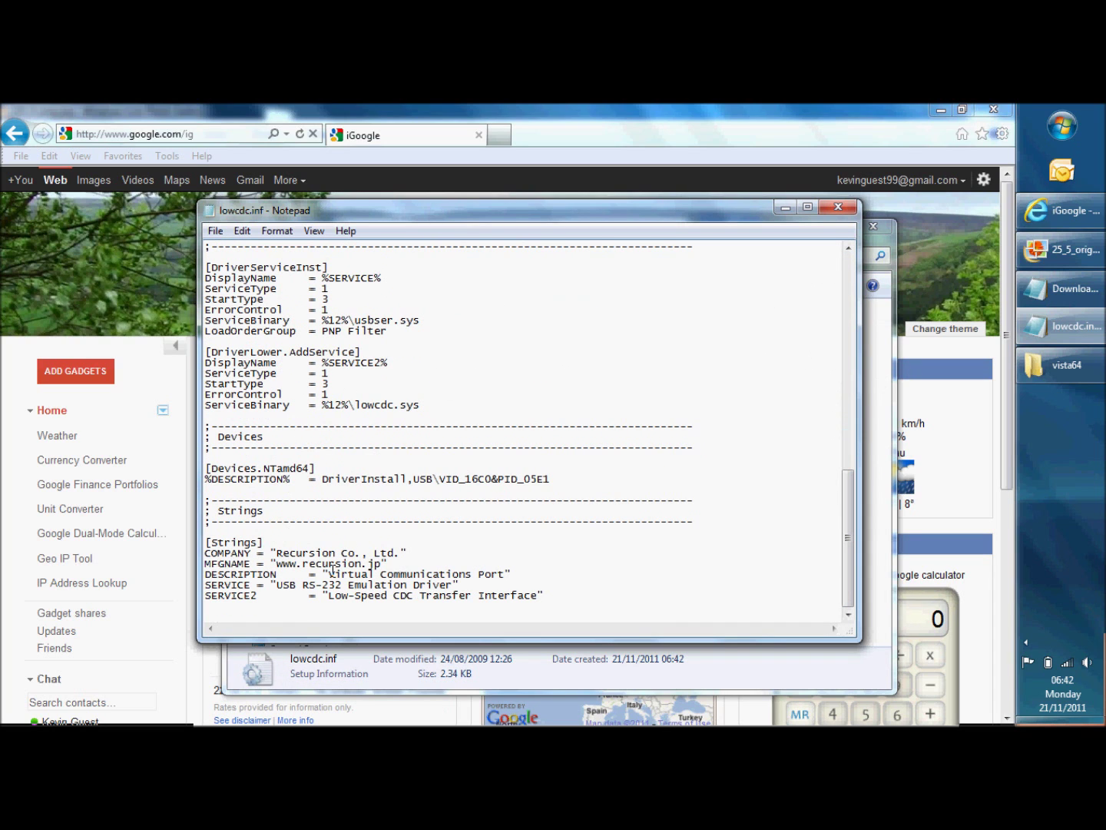
drag(328, 576, 506, 577)
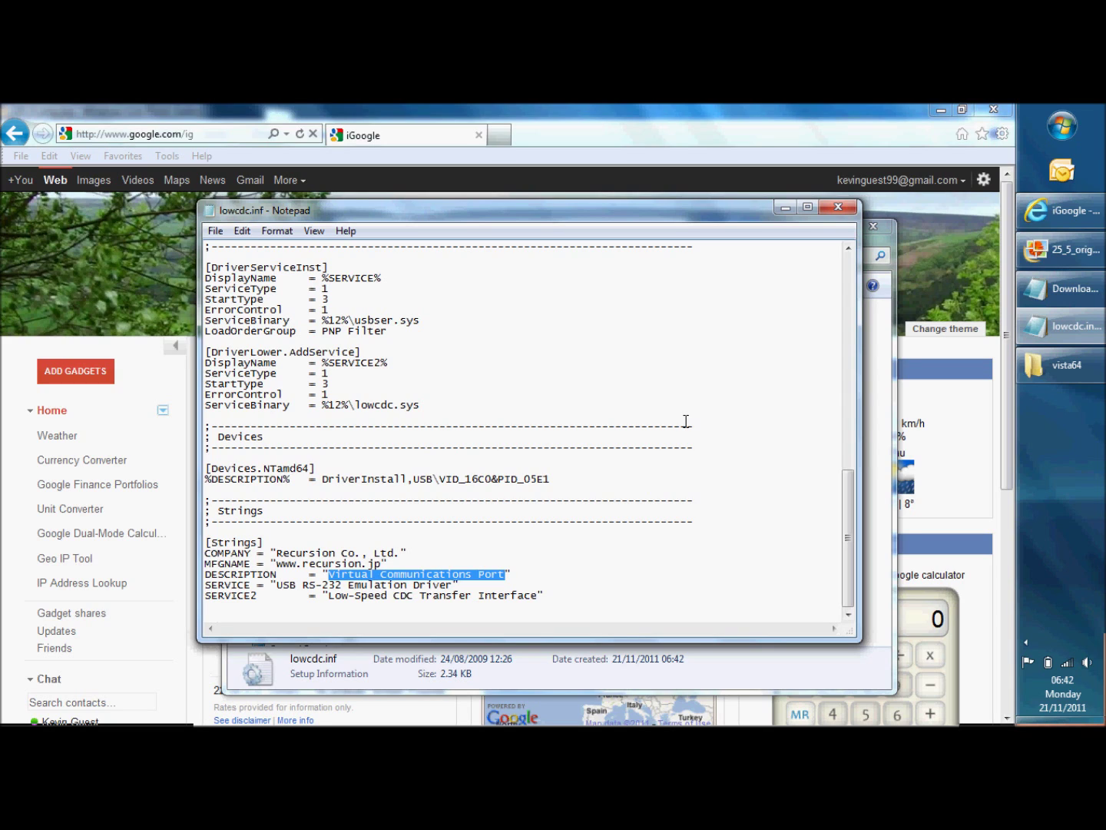
click(838, 210)
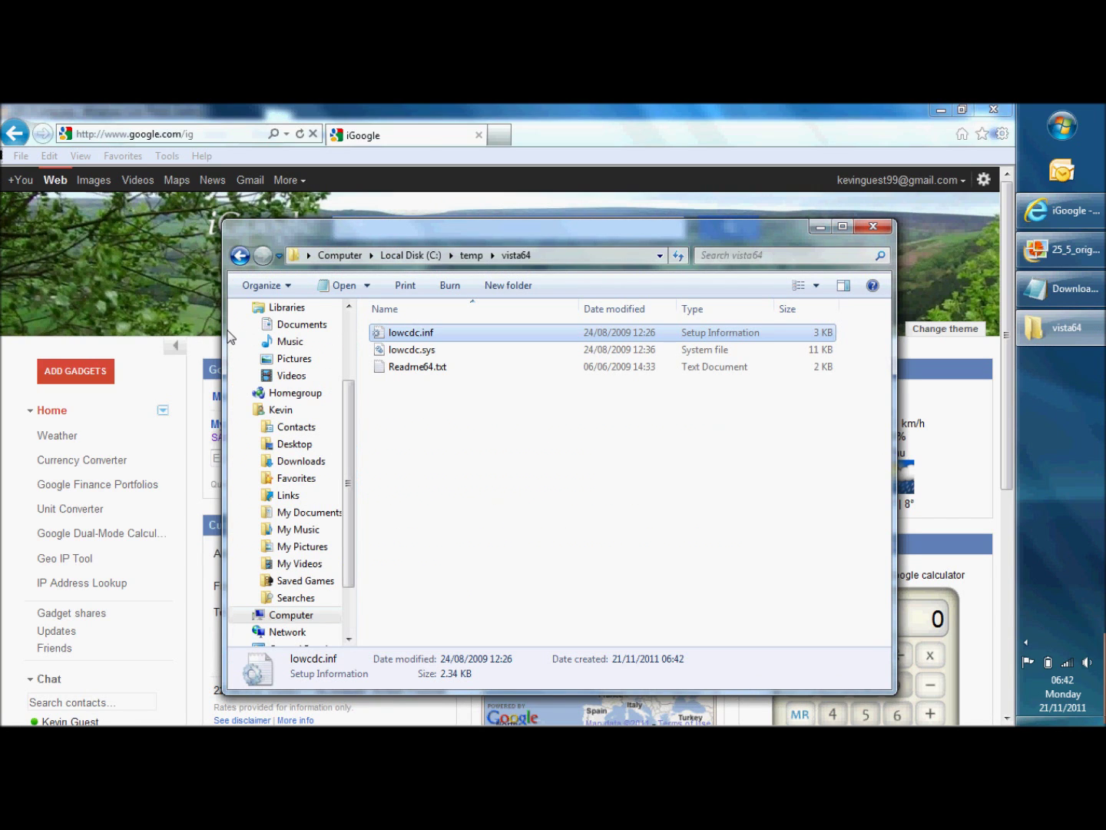
Return to the temp folder and launch Device Manager by searching 'device manager' in the Start menu
click(239, 256)
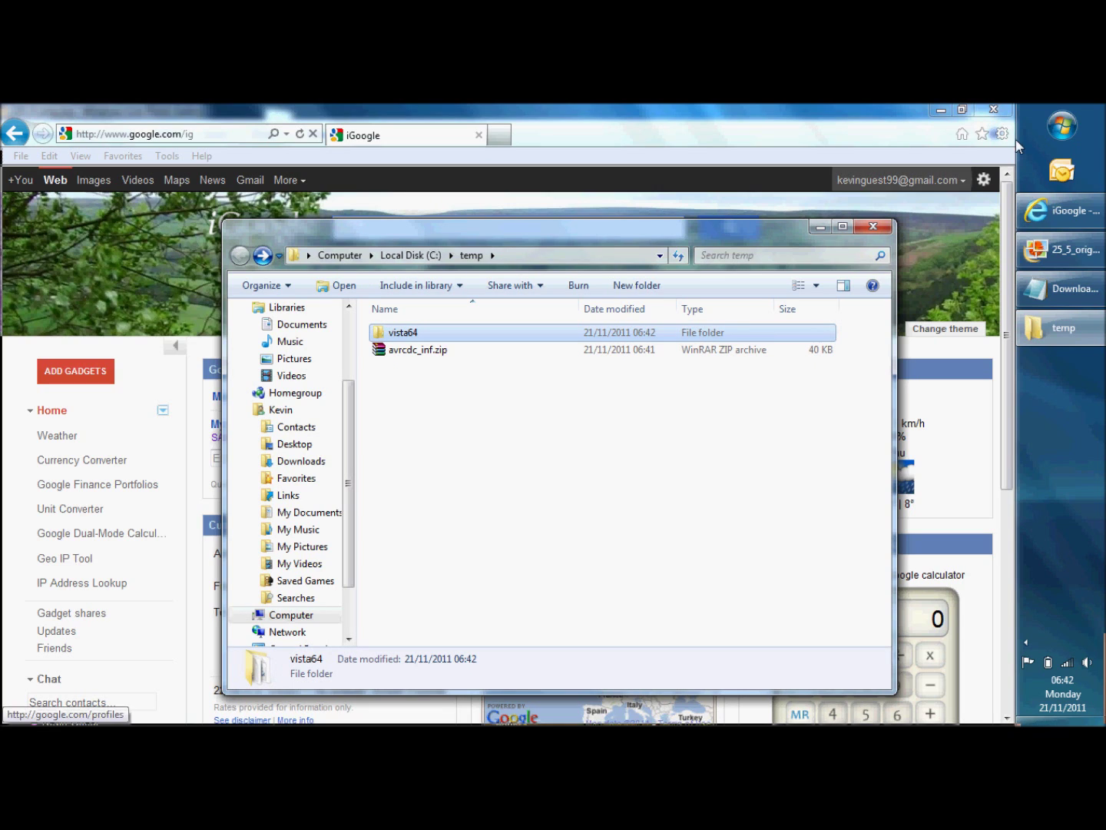
click(1060, 127)
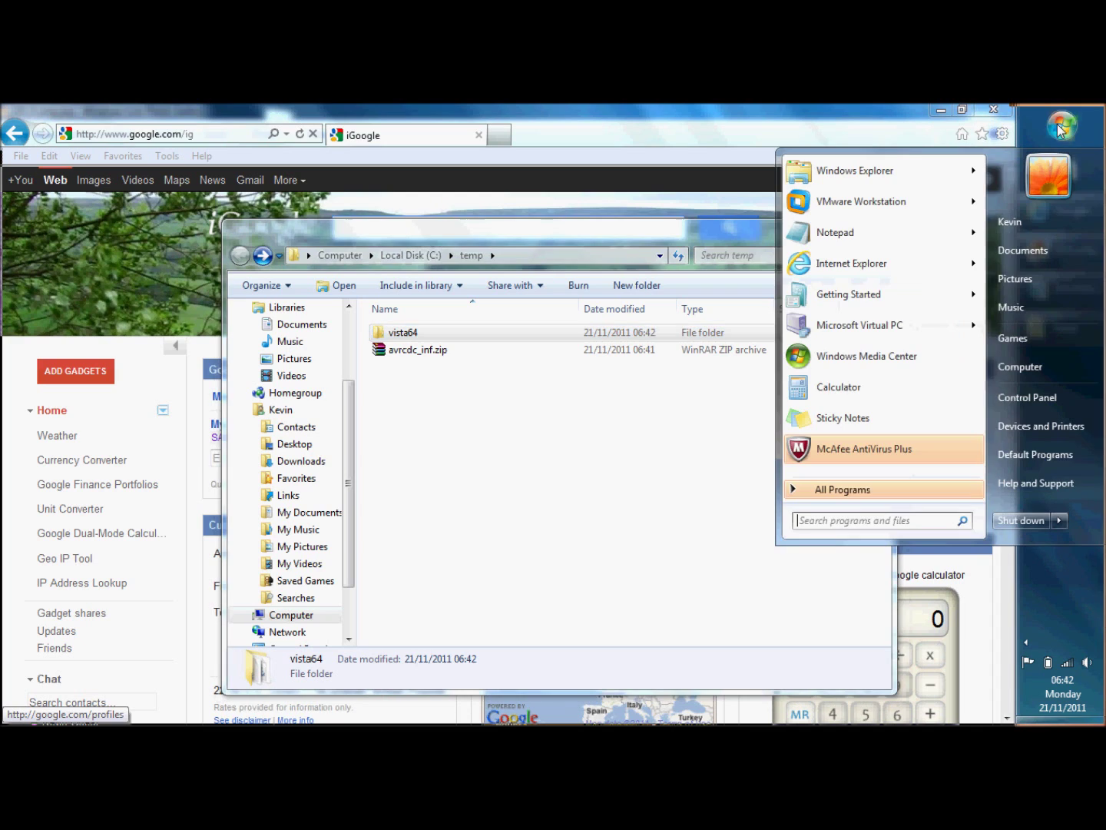
click(831, 522)
text(devicem)
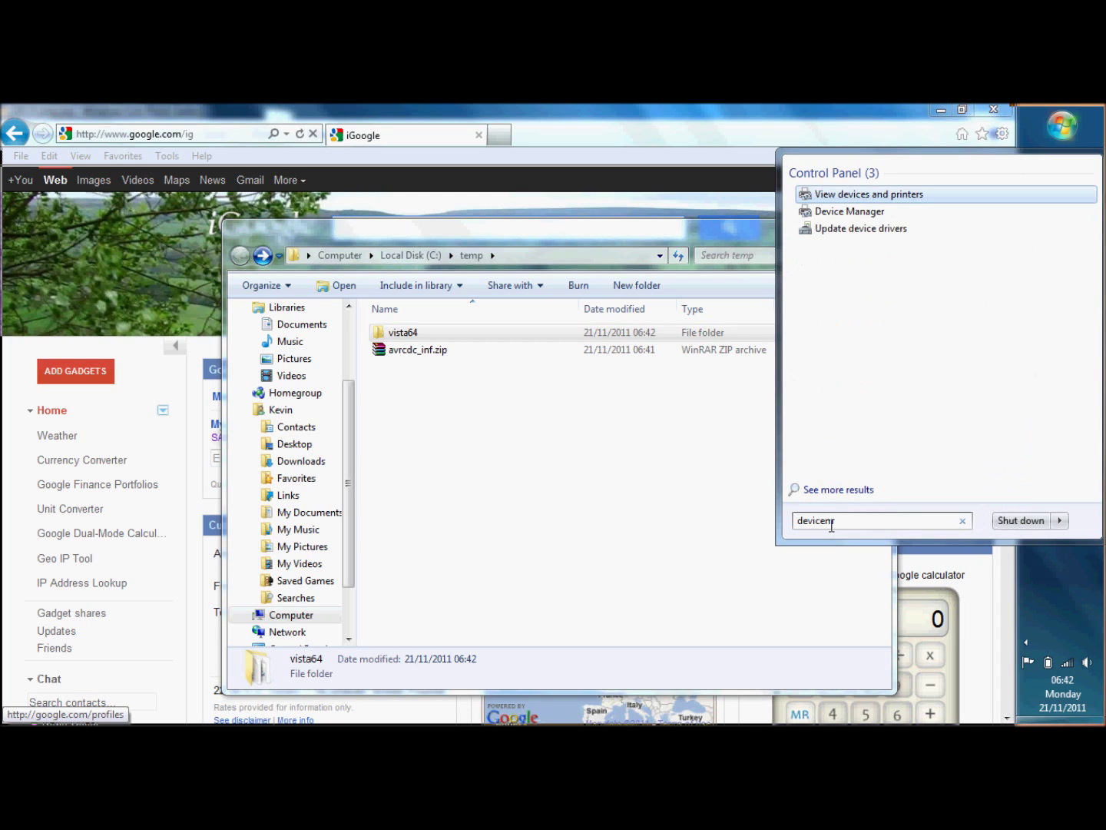
key(BackSpace)
text(manager)
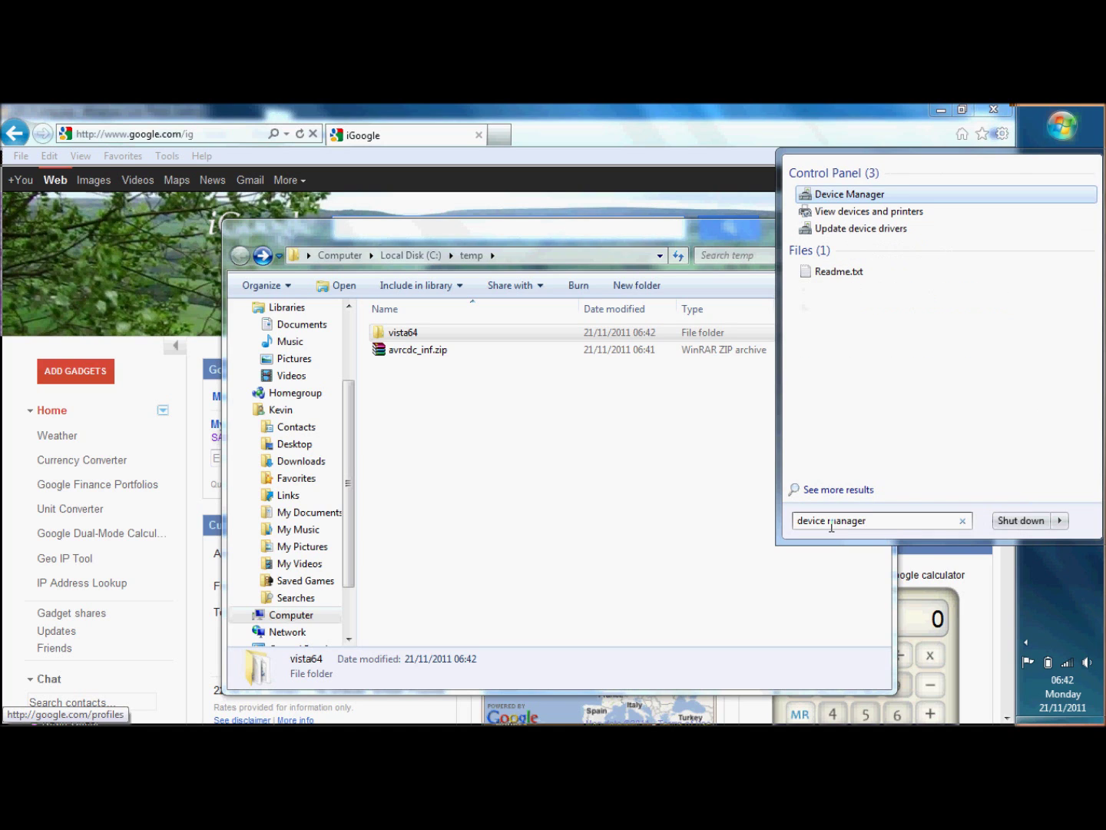
key(Return)
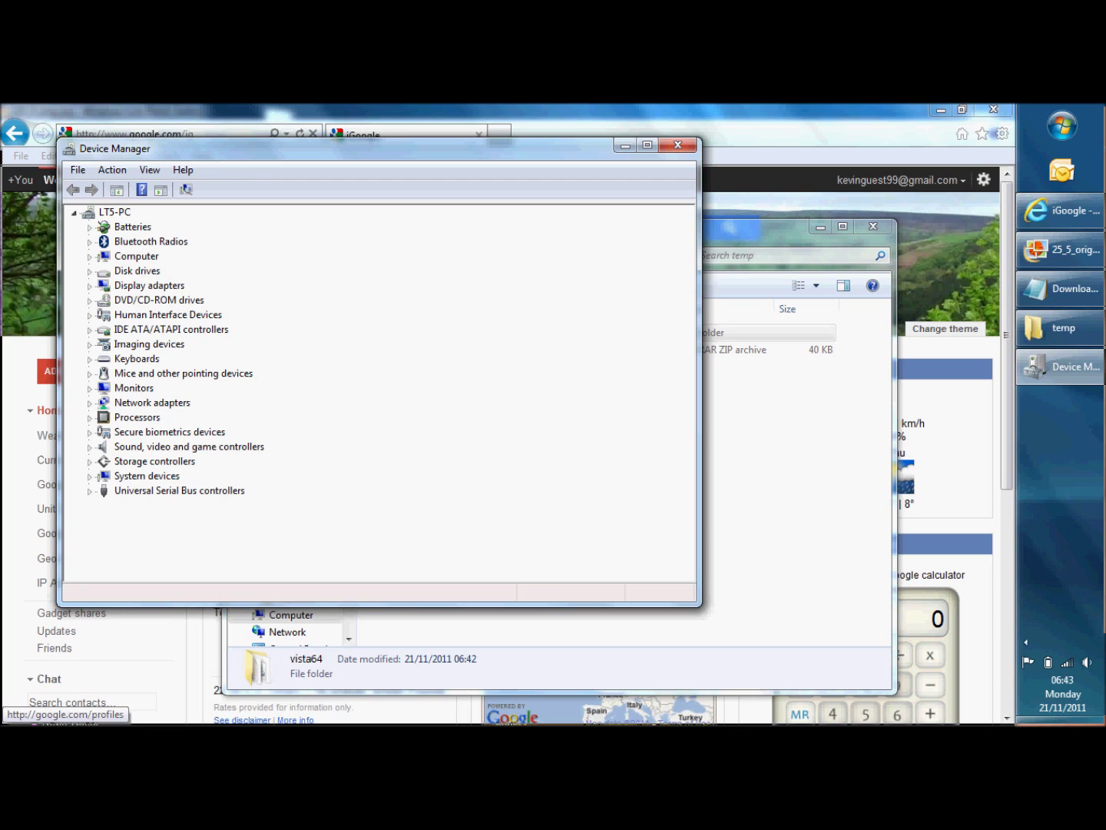
Show hidden devices, expand Ports (COM & LPT) and Non-Plug and Play Drivers, and select USB-KDS-LINK
key(alt+v)
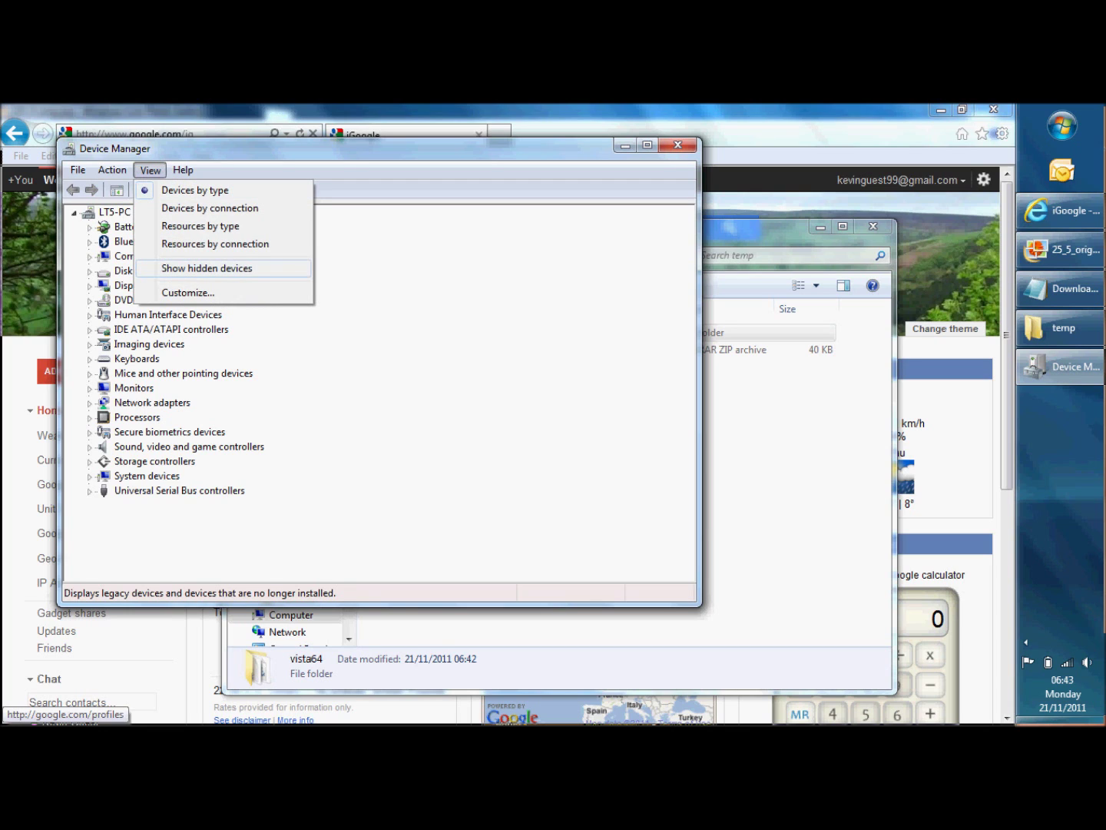
key(Return)
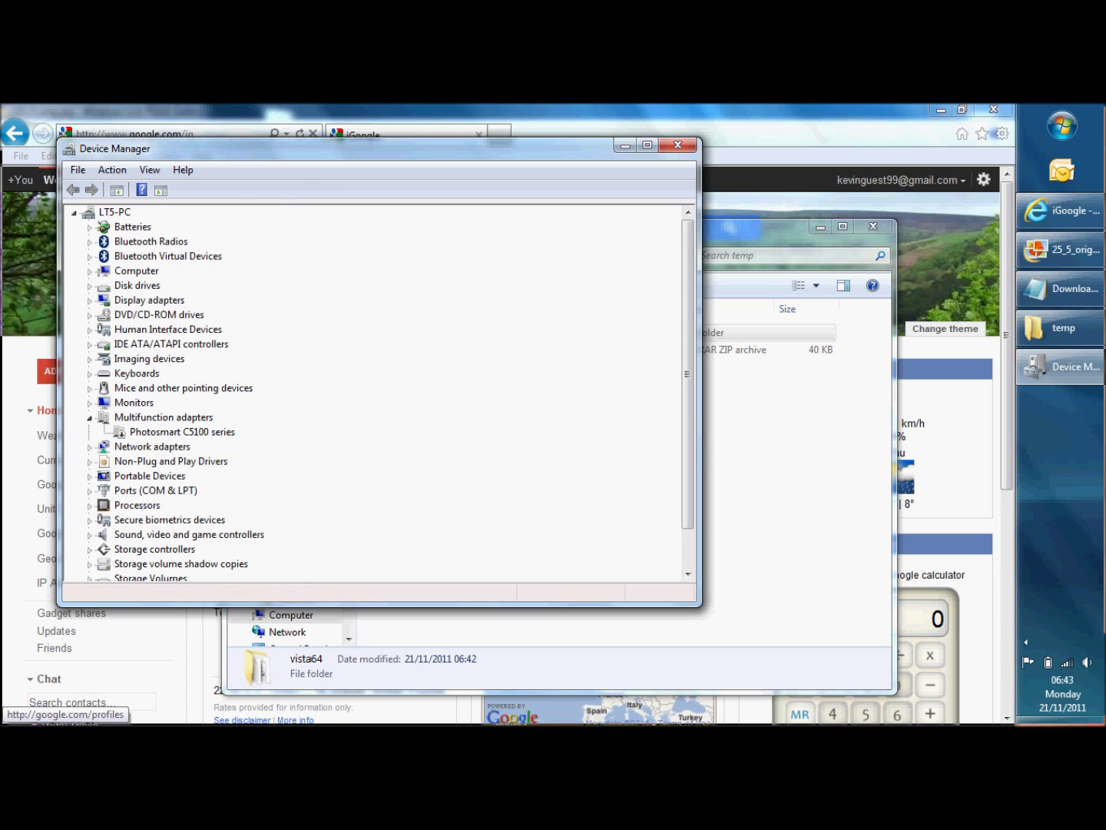
click(89, 490)
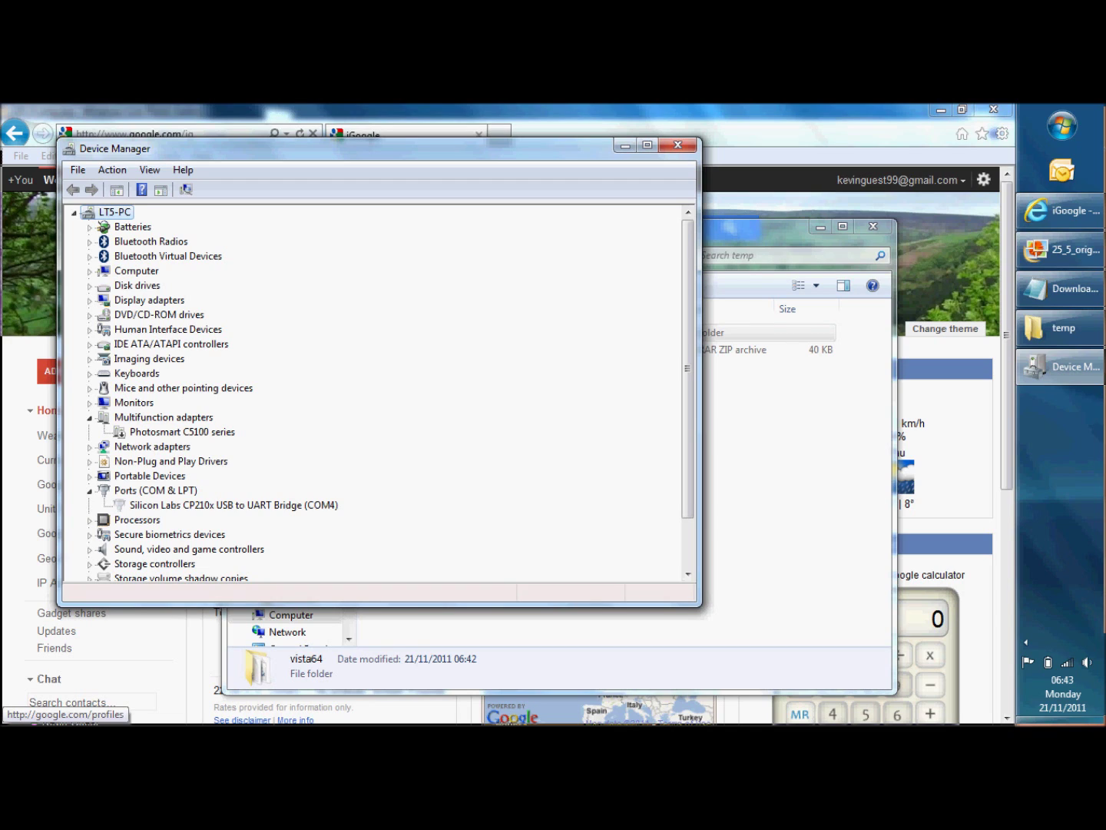
click(88, 461)
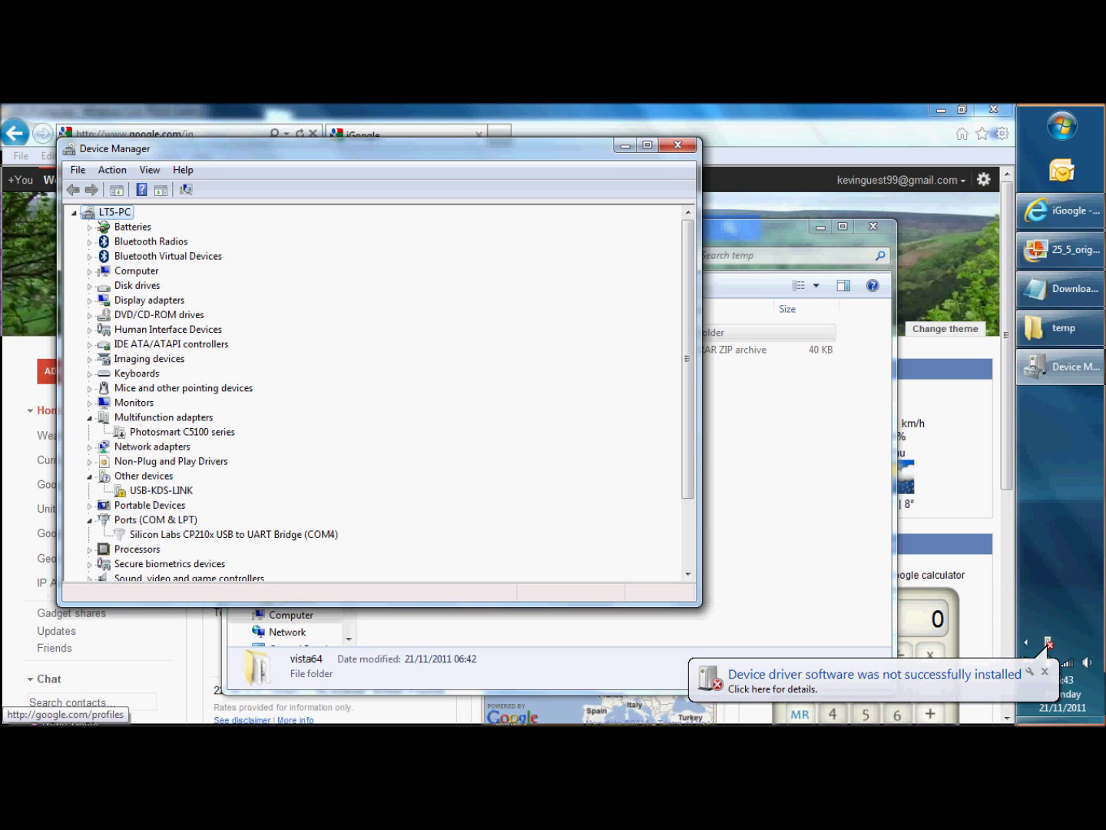
click(161, 490)
Start a manual driver update for USB-KDS-LINK and browse to C:\temp\vista64 as the location
right_click(139, 490)
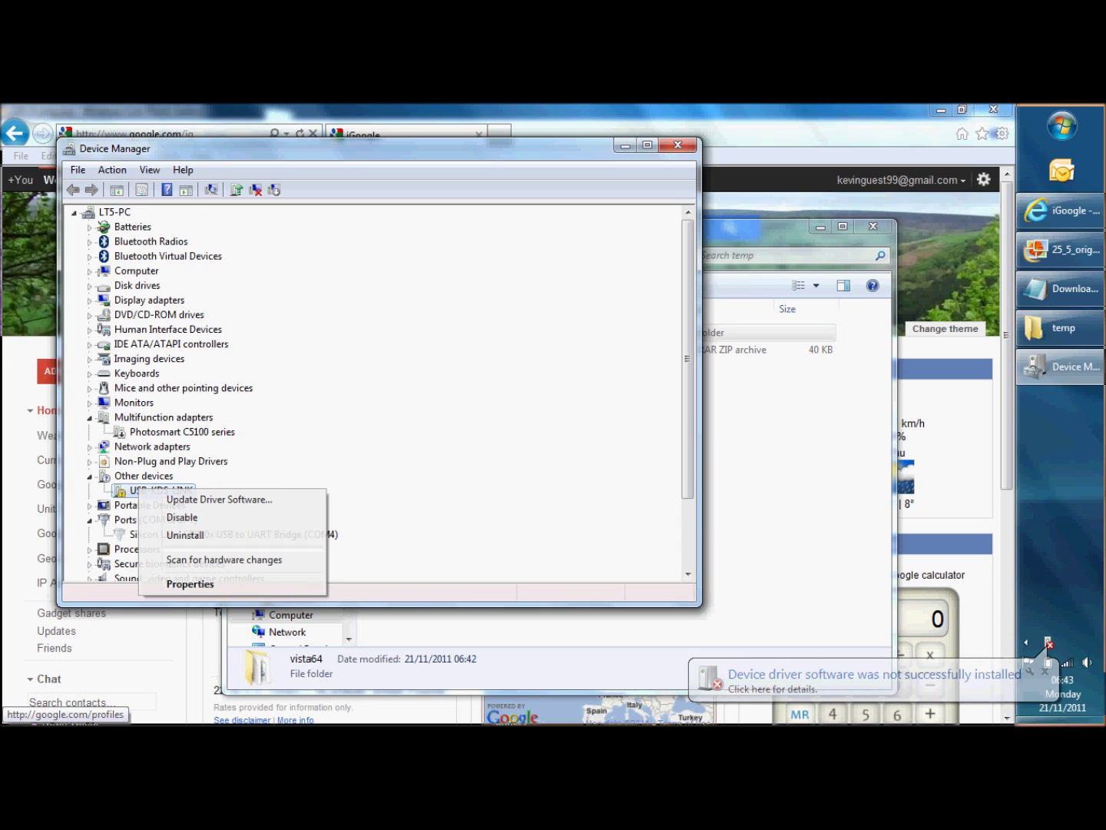
click(219, 499)
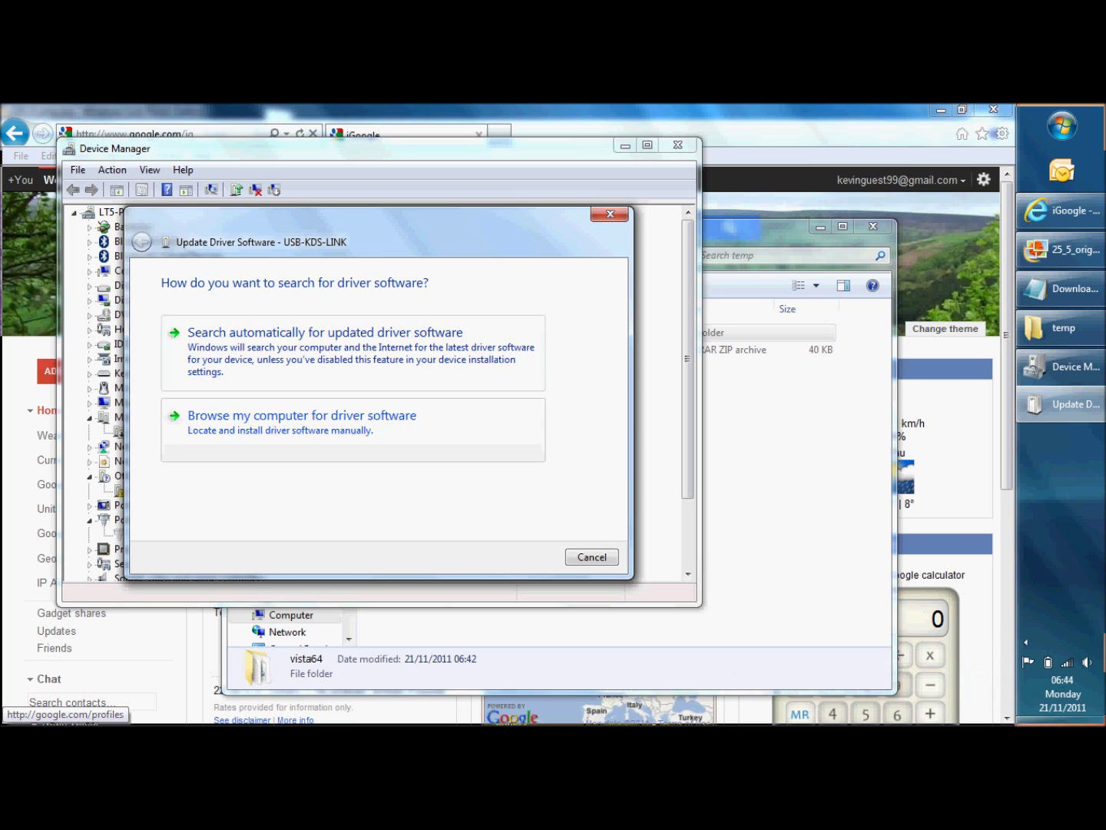
click(301, 416)
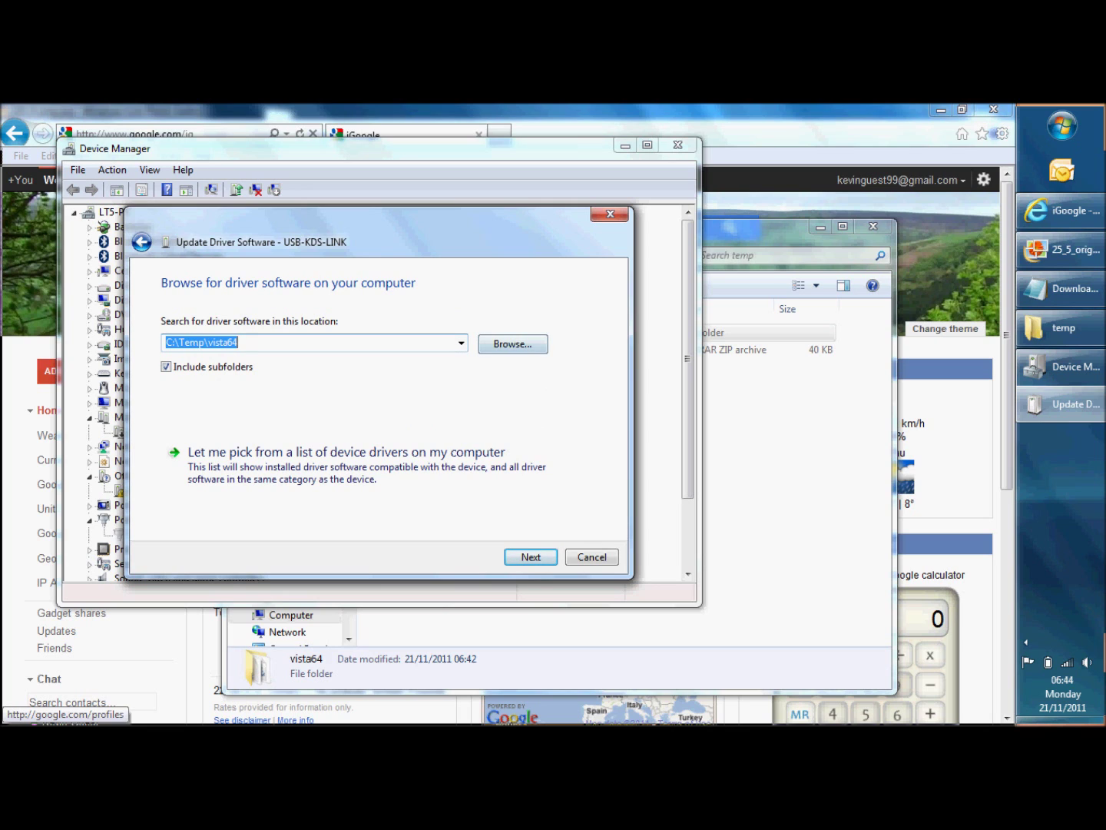
key(alt+r)
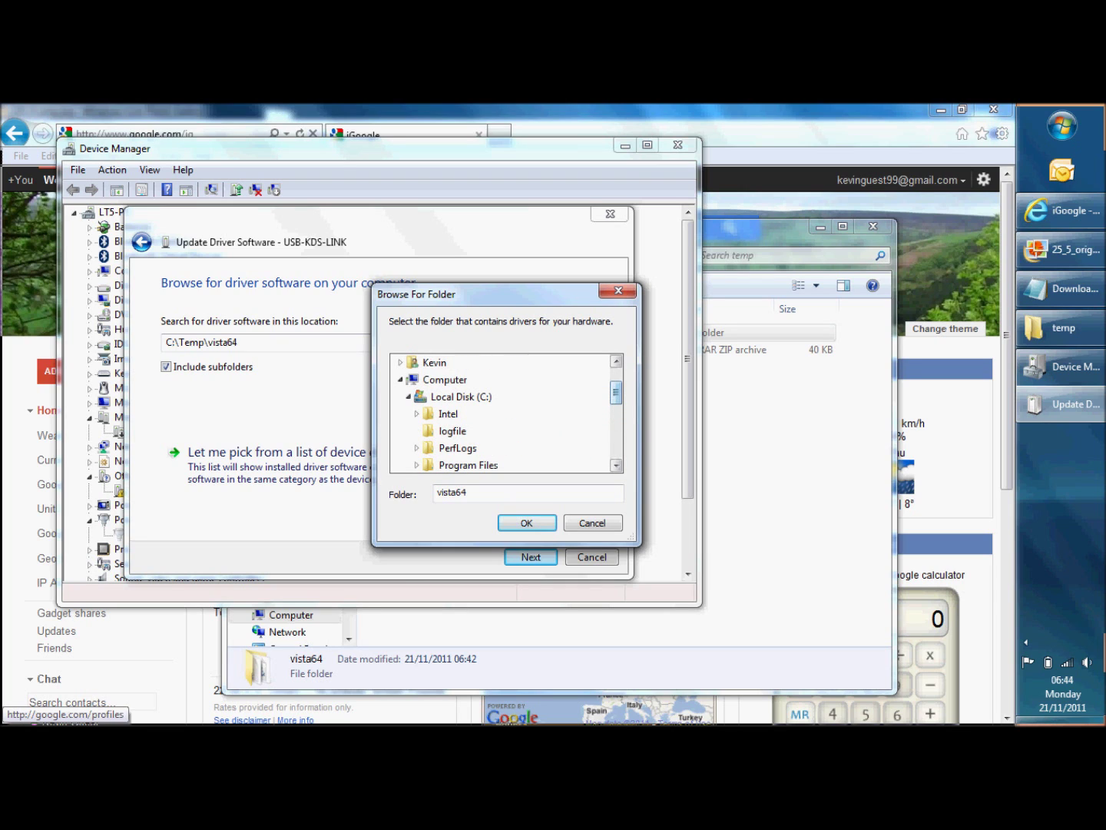
click(408, 397)
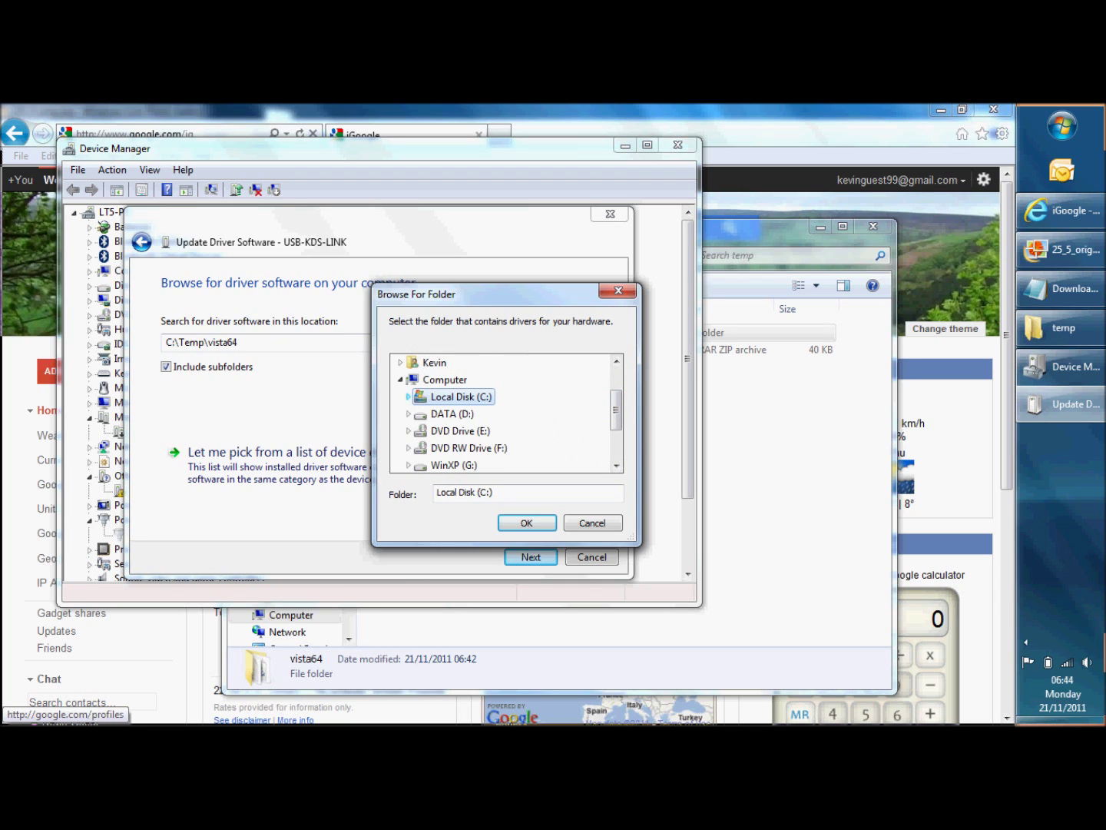
click(408, 397)
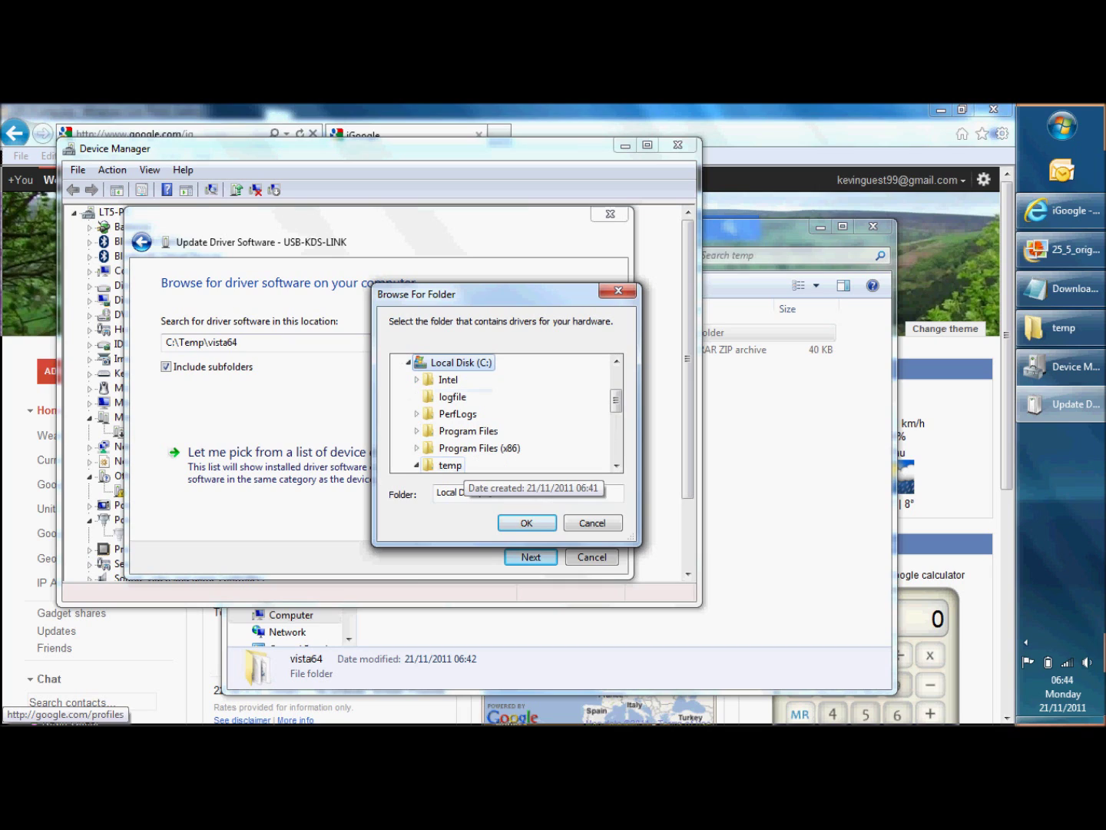
click(450, 464)
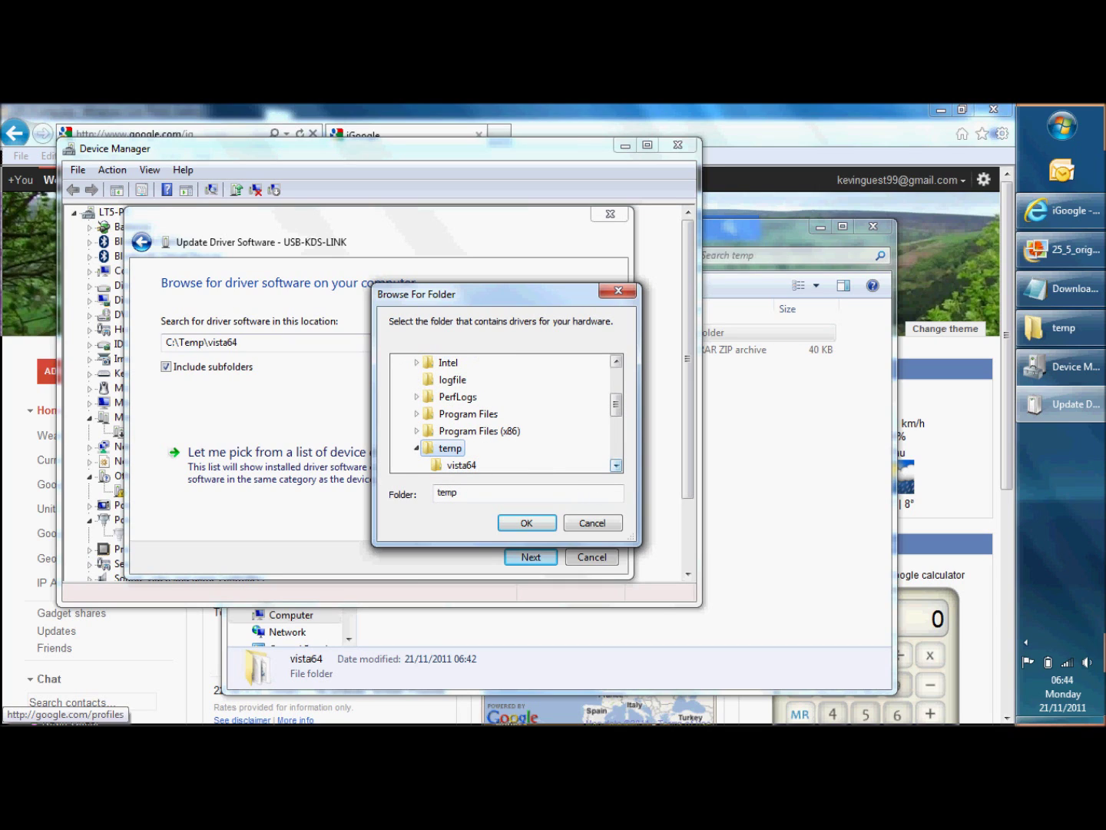
click(616, 465)
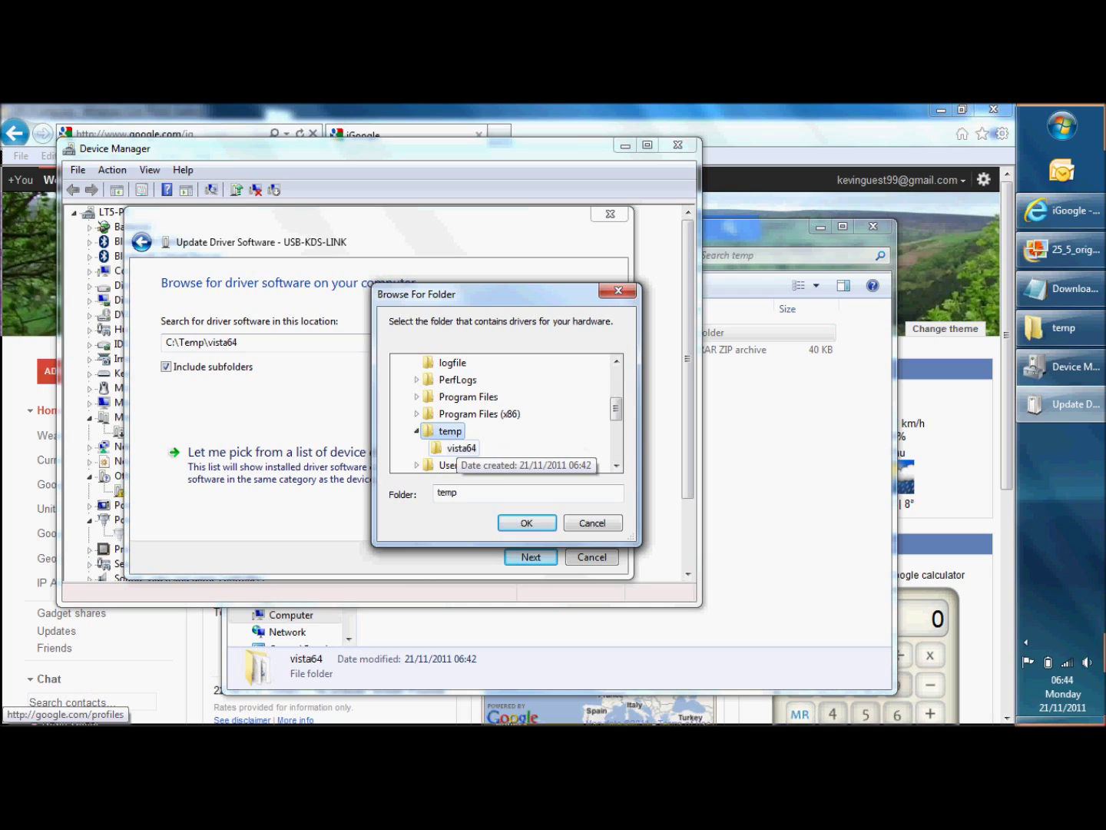
click(460, 447)
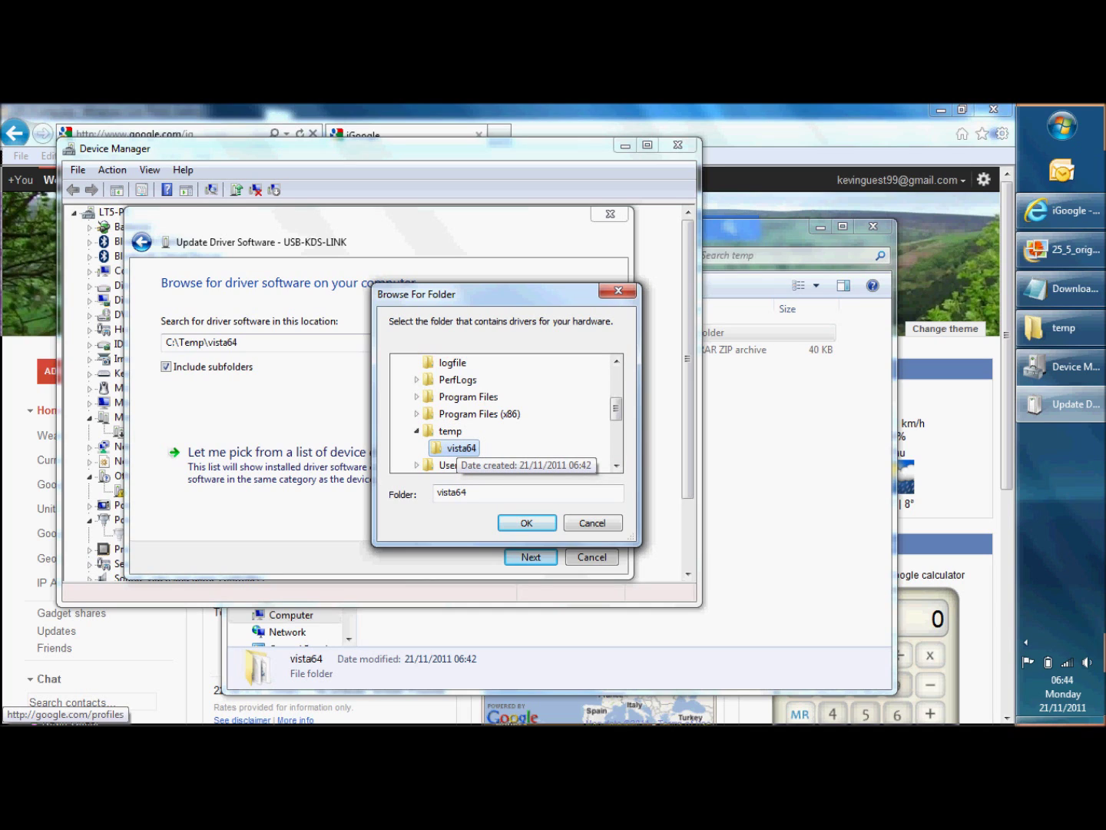
click(527, 522)
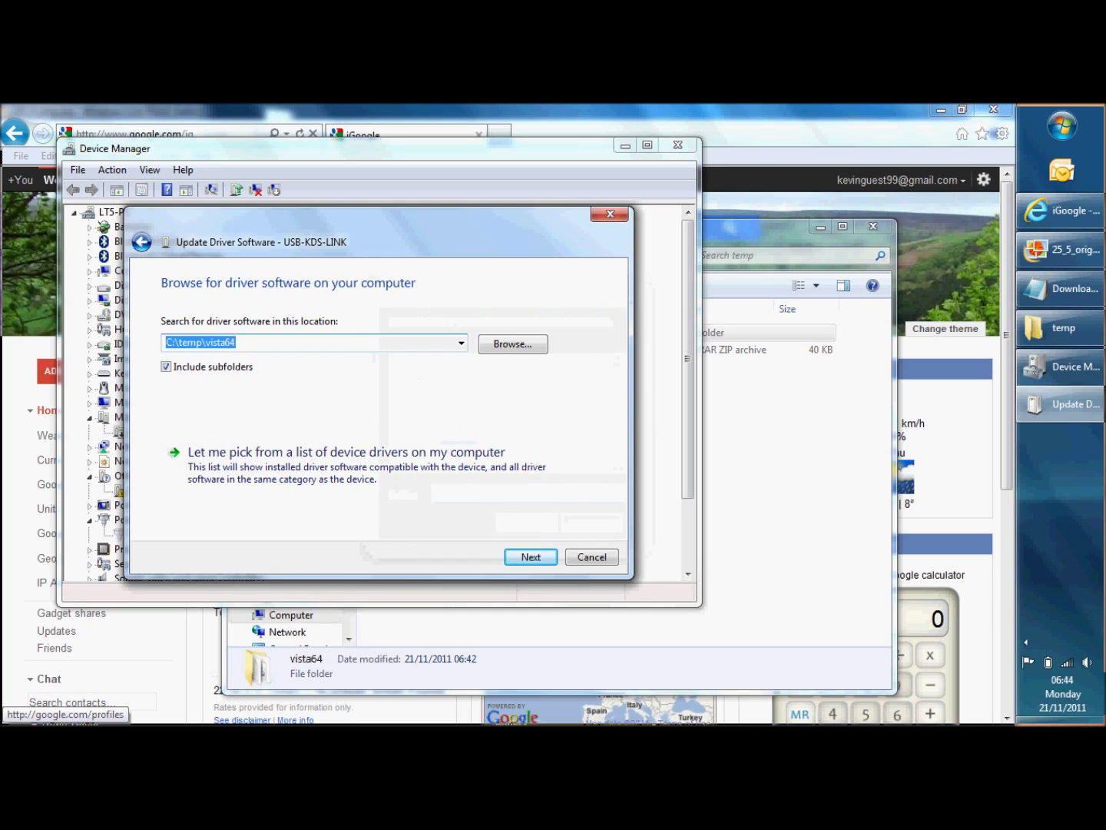
Install the unsigned lowcdc driver anyway, then dismiss the Code 52 installation error
click(530, 556)
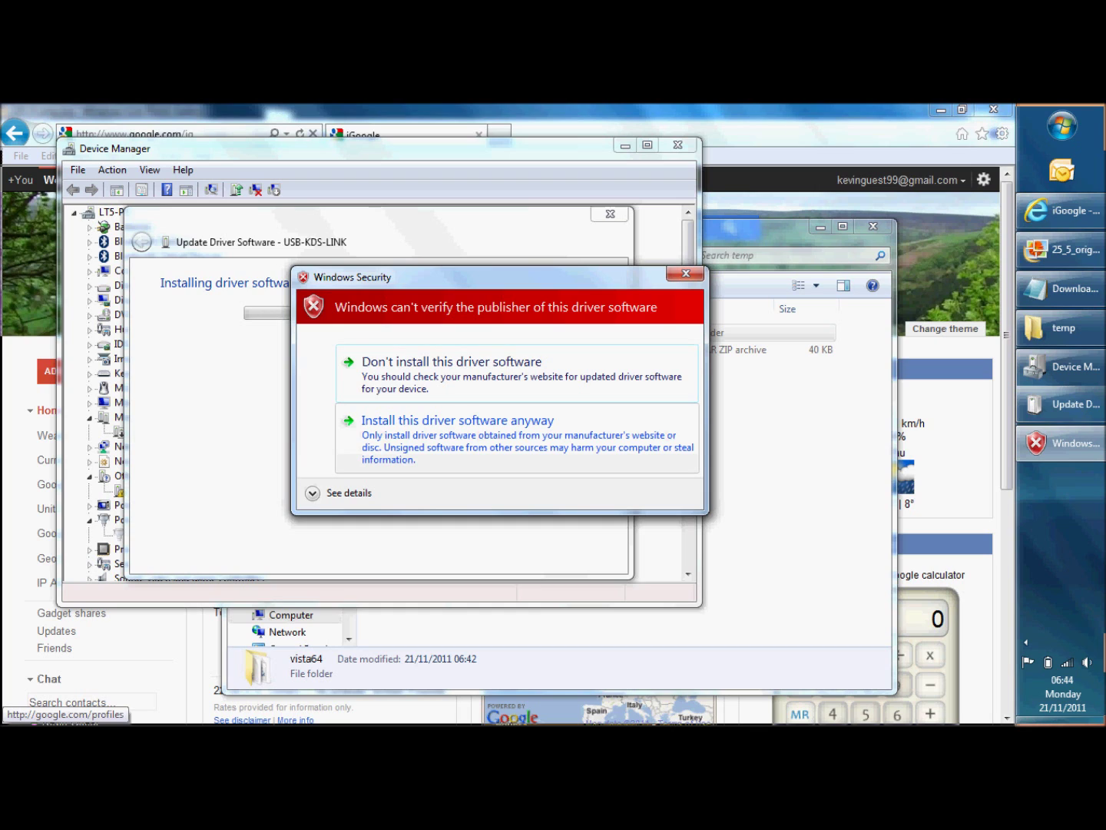
click(457, 420)
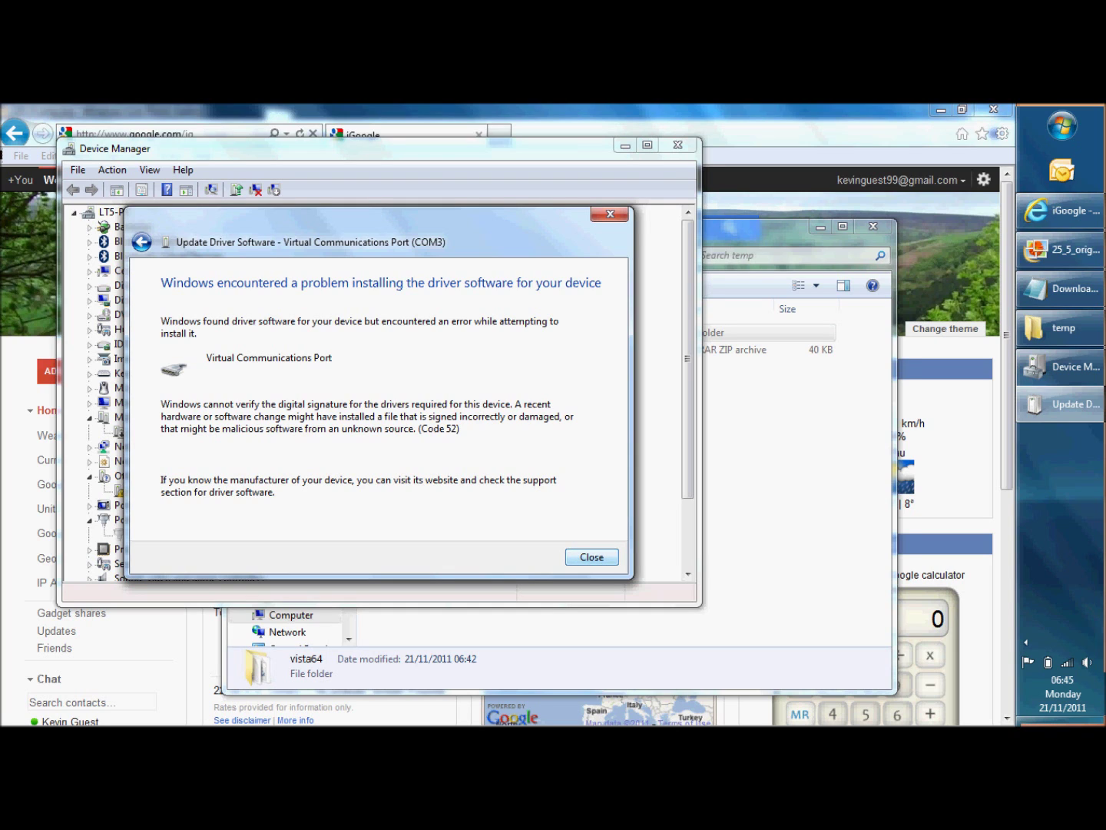
key(Return)
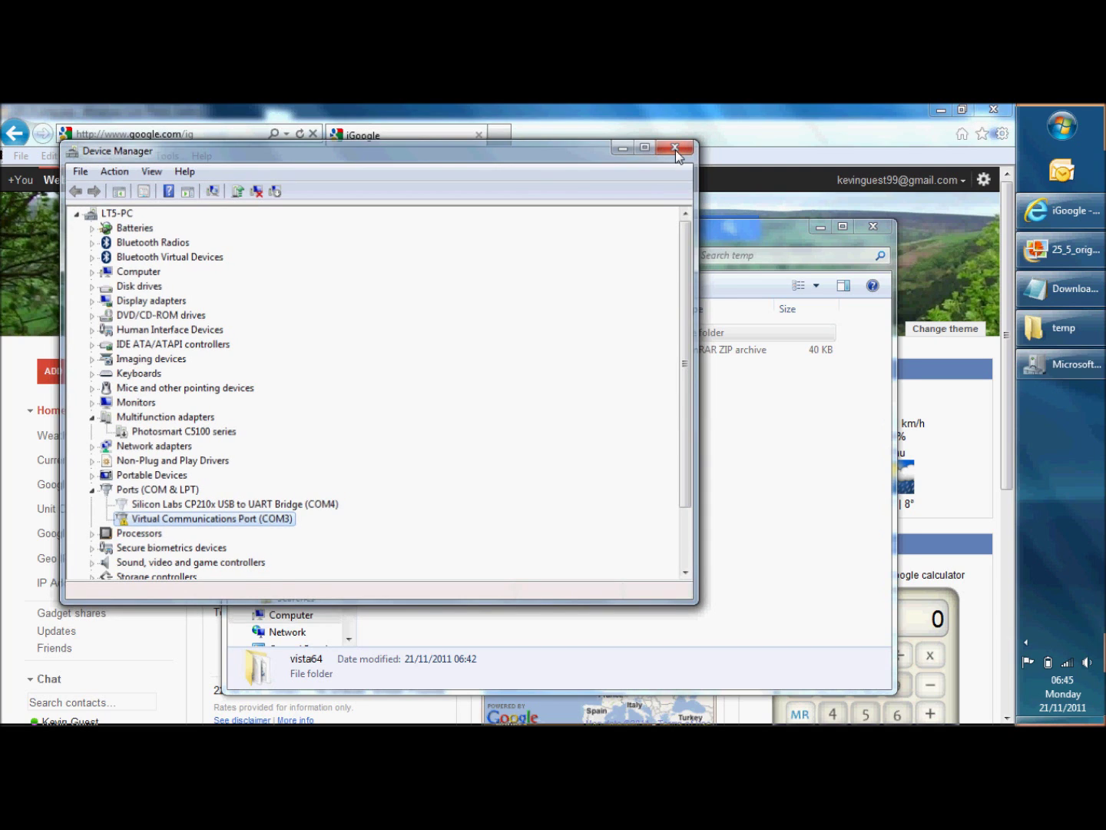
Close the Device Manager window
click(675, 149)
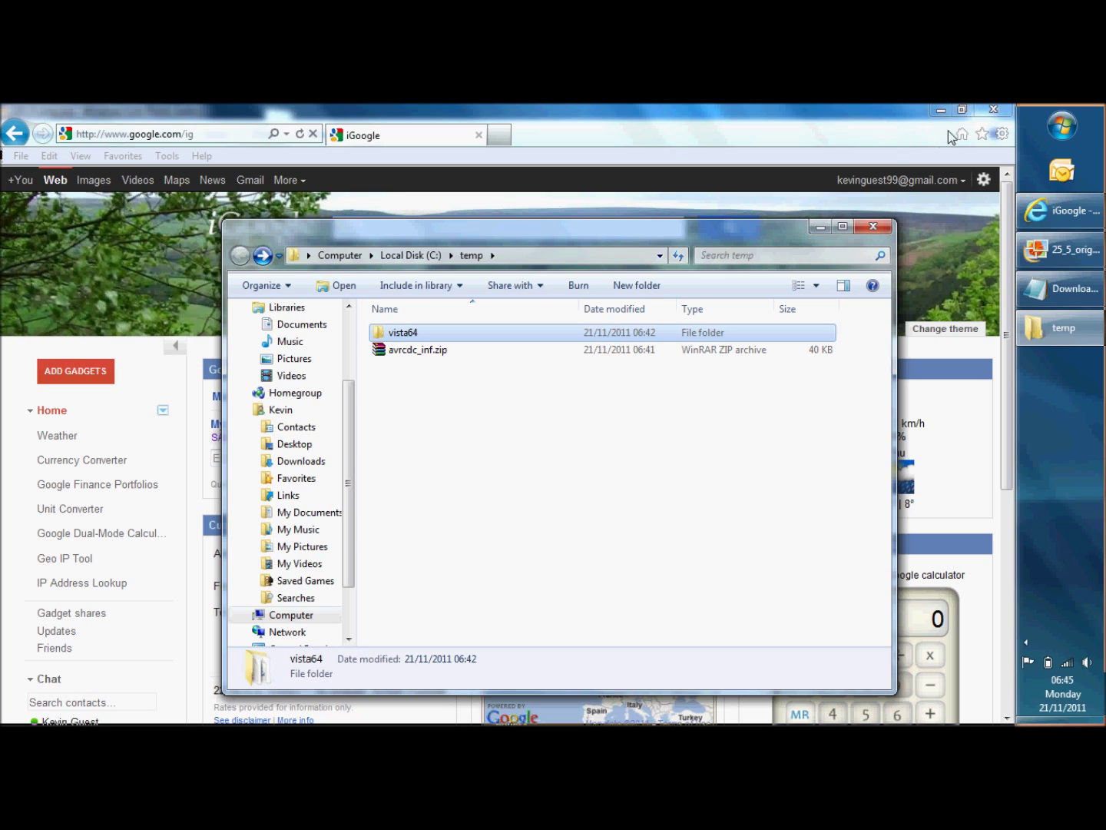
Start VMware Workstation from the VMware group under All Programs
click(1071, 127)
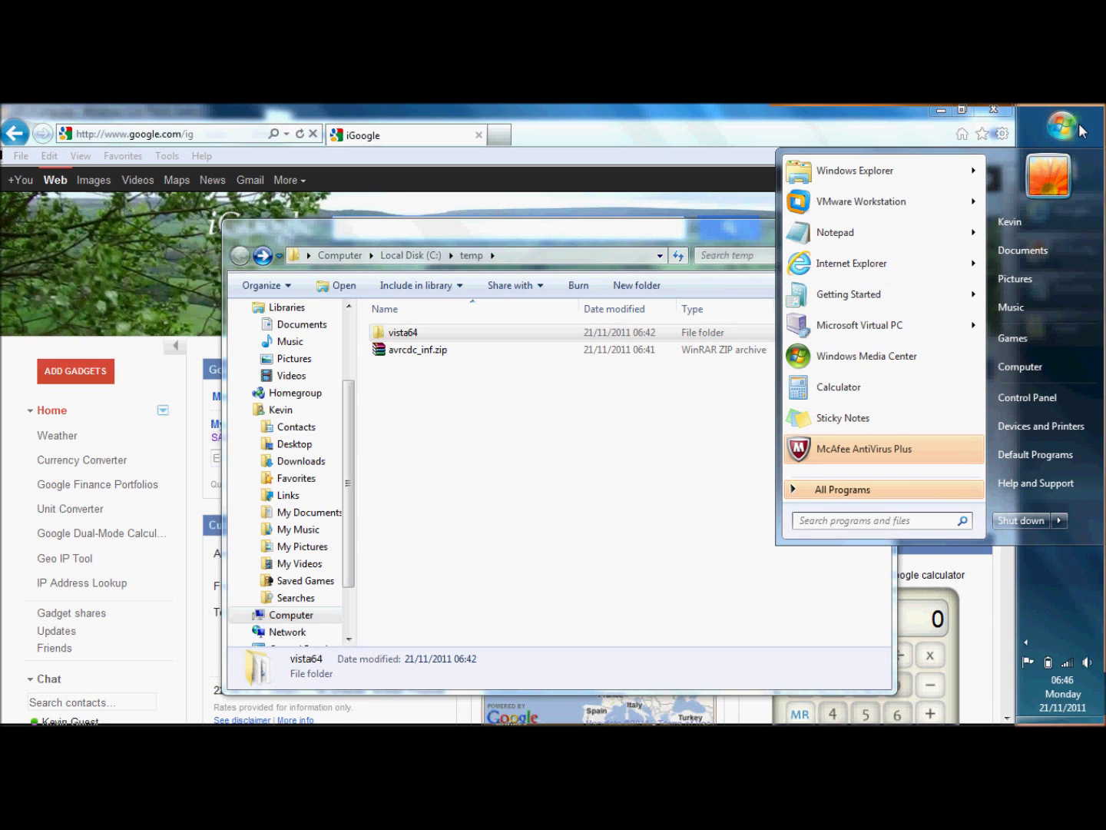
click(867, 485)
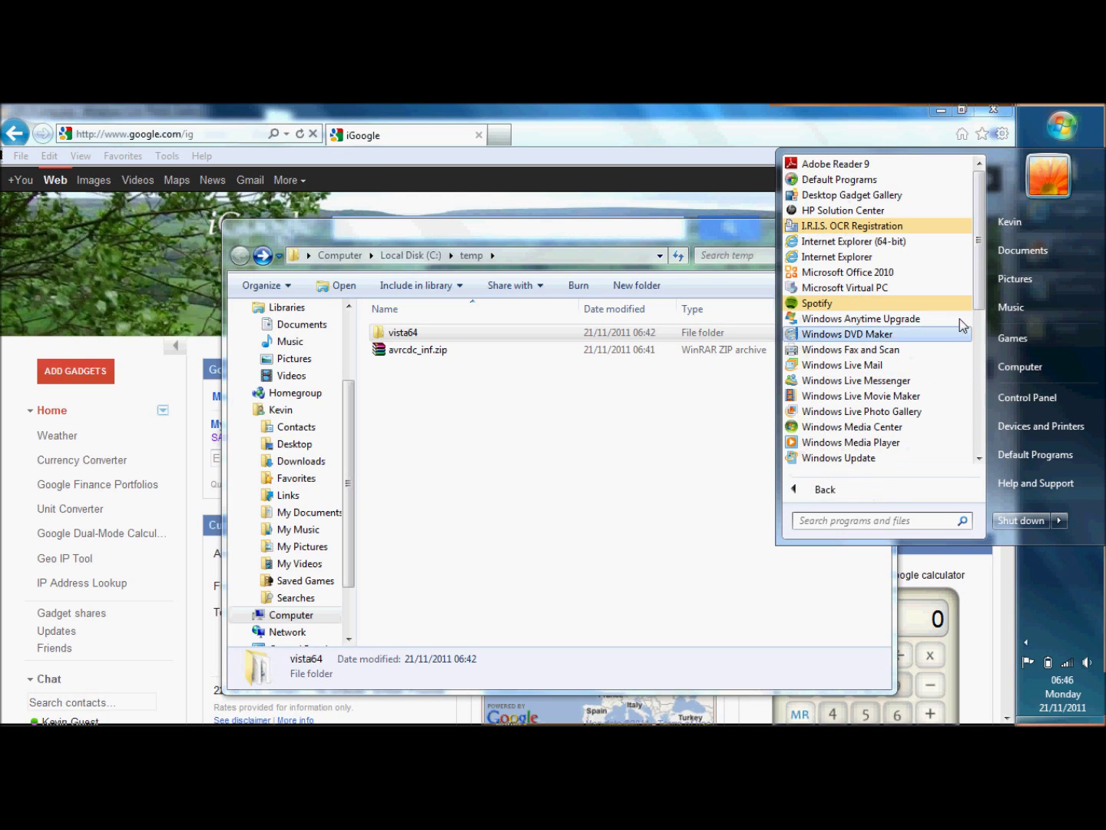
click(976, 441)
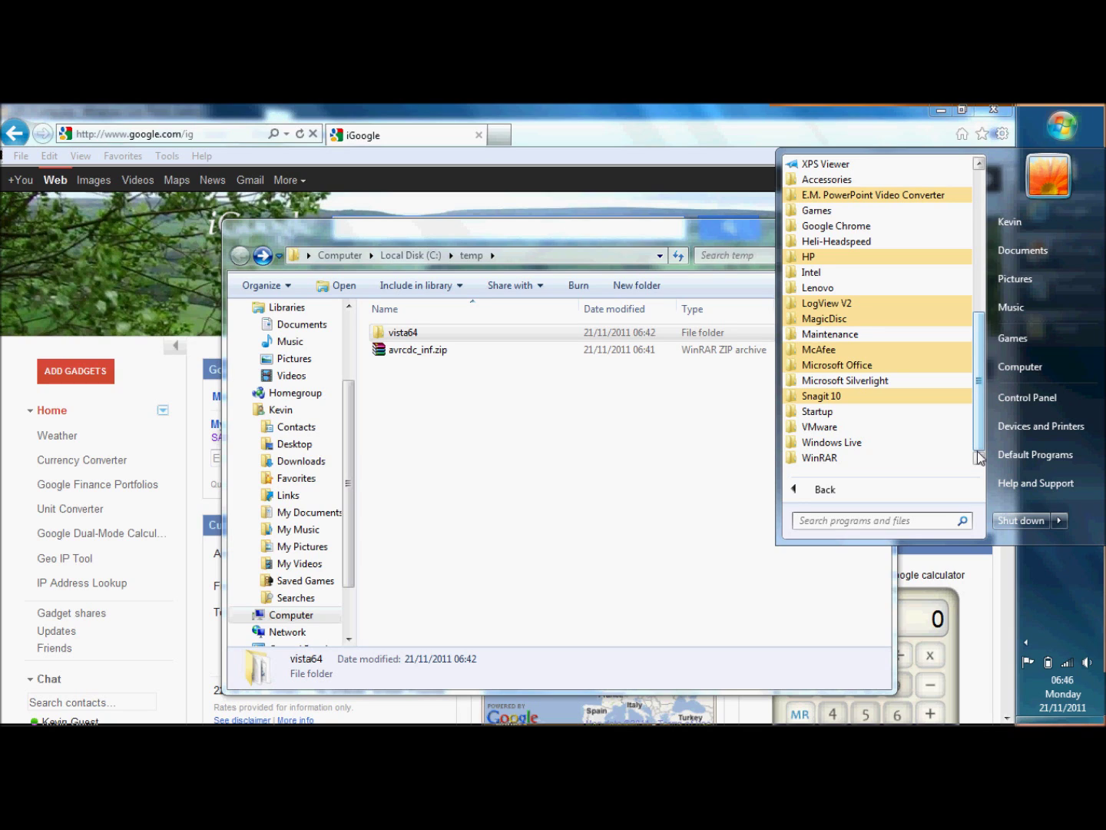
click(827, 429)
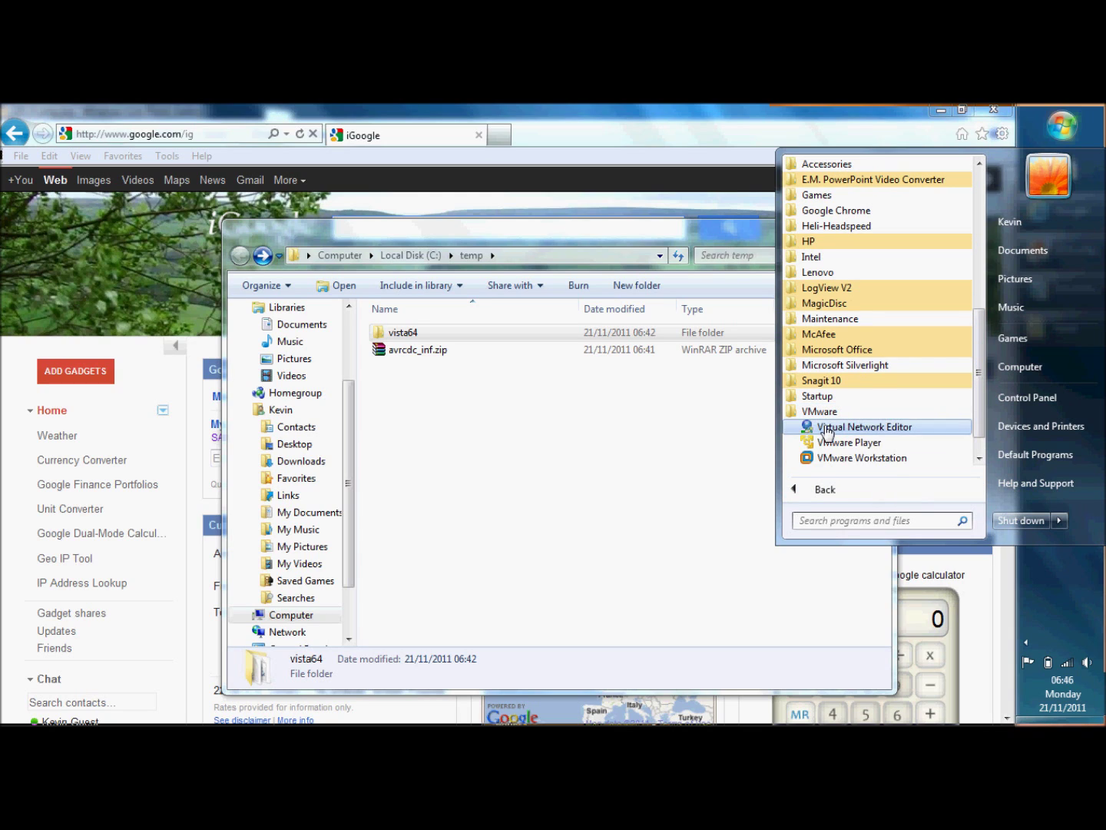
click(849, 460)
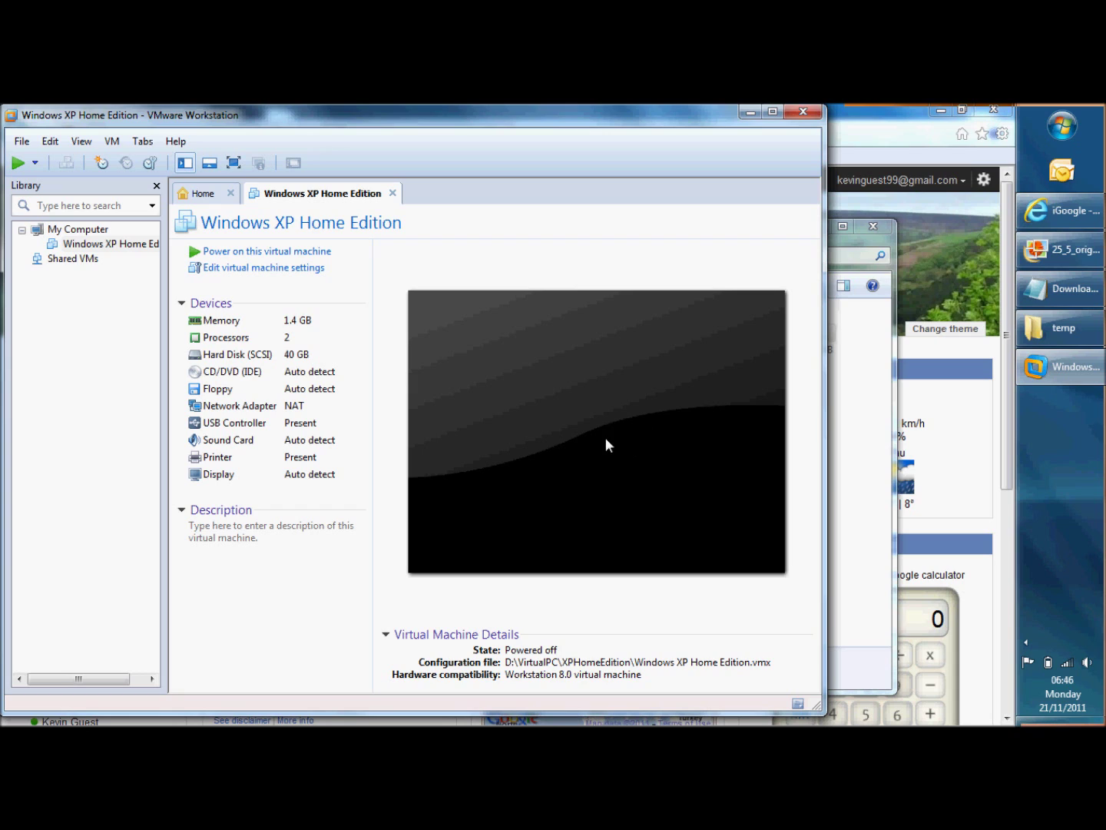
Power on the Windows XP Home Edition virtual machine, then power it off and confirm
click(115, 245)
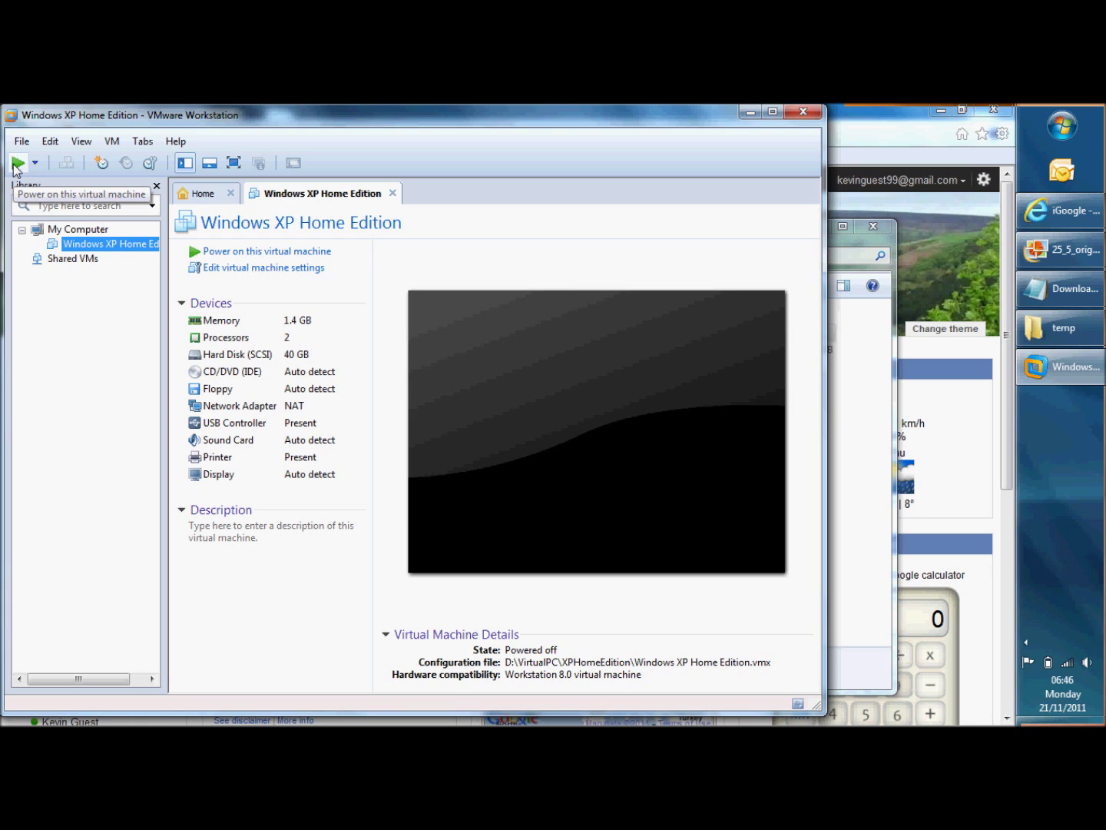
click(15, 164)
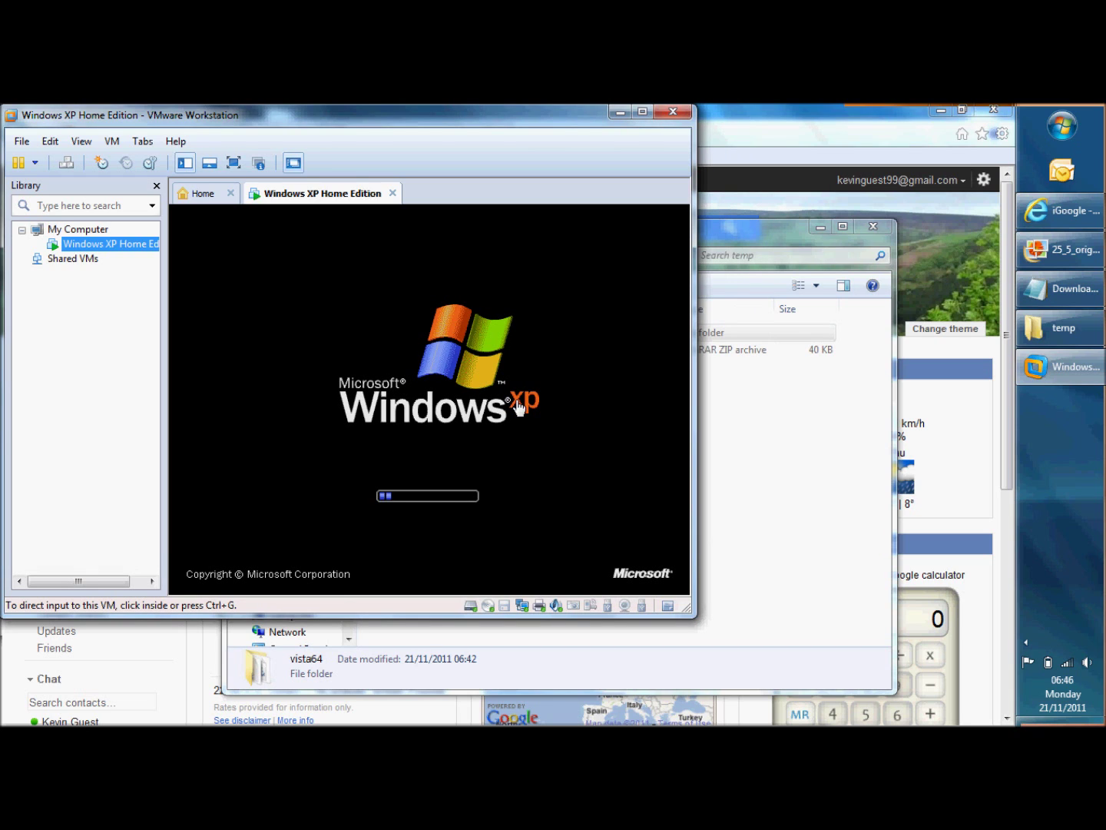
click(36, 163)
click(51, 202)
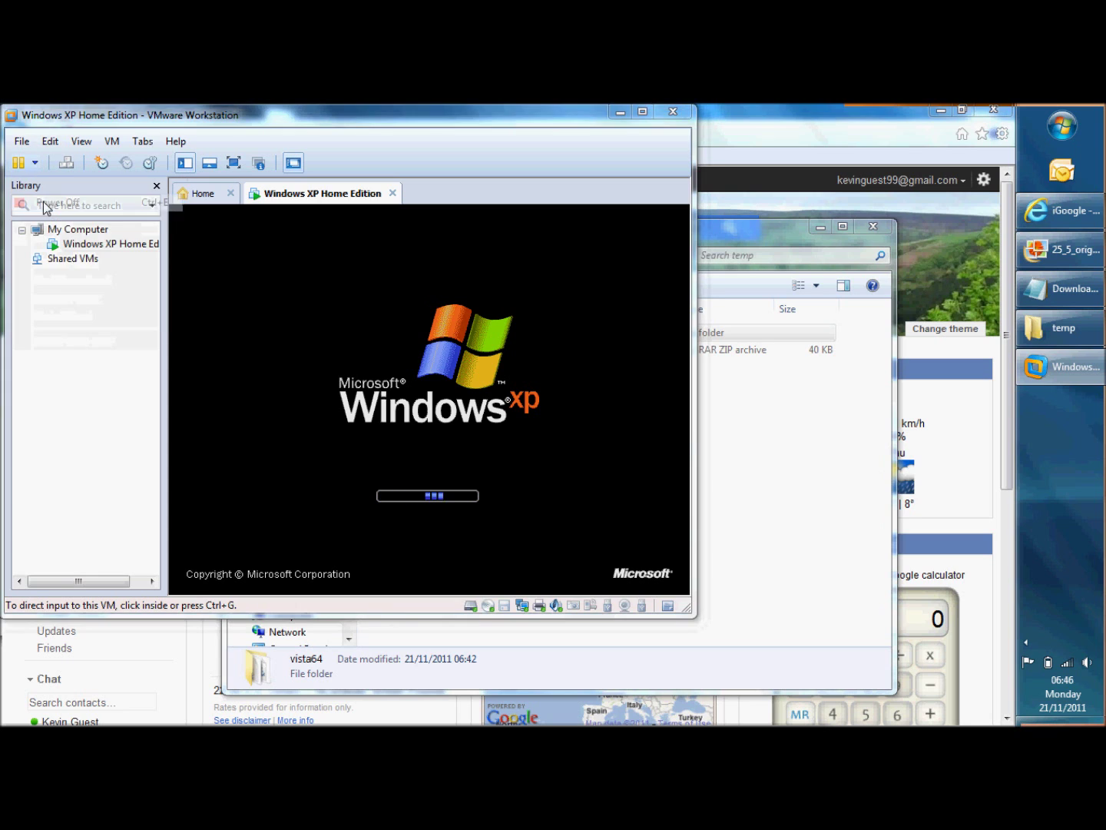
click(344, 422)
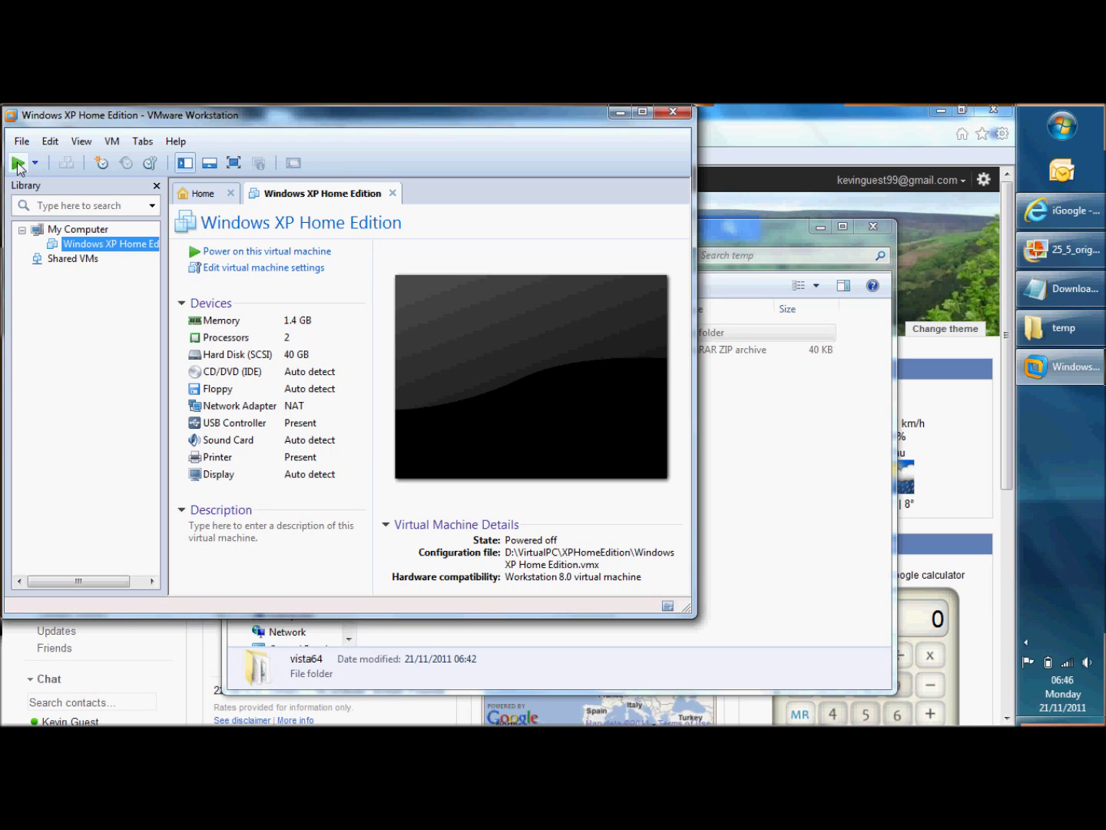
Power the XP virtual machine back on and choose Start Windows Normally from the boot menu
click(18, 164)
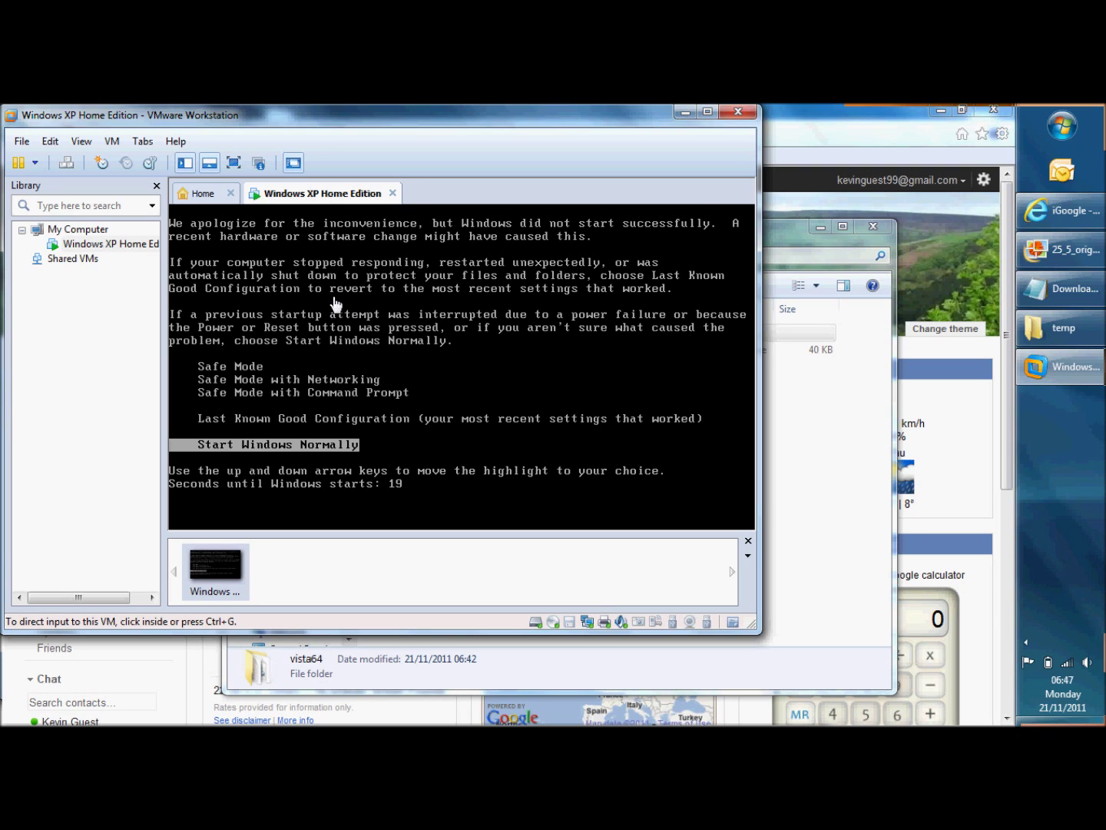
click(242, 365)
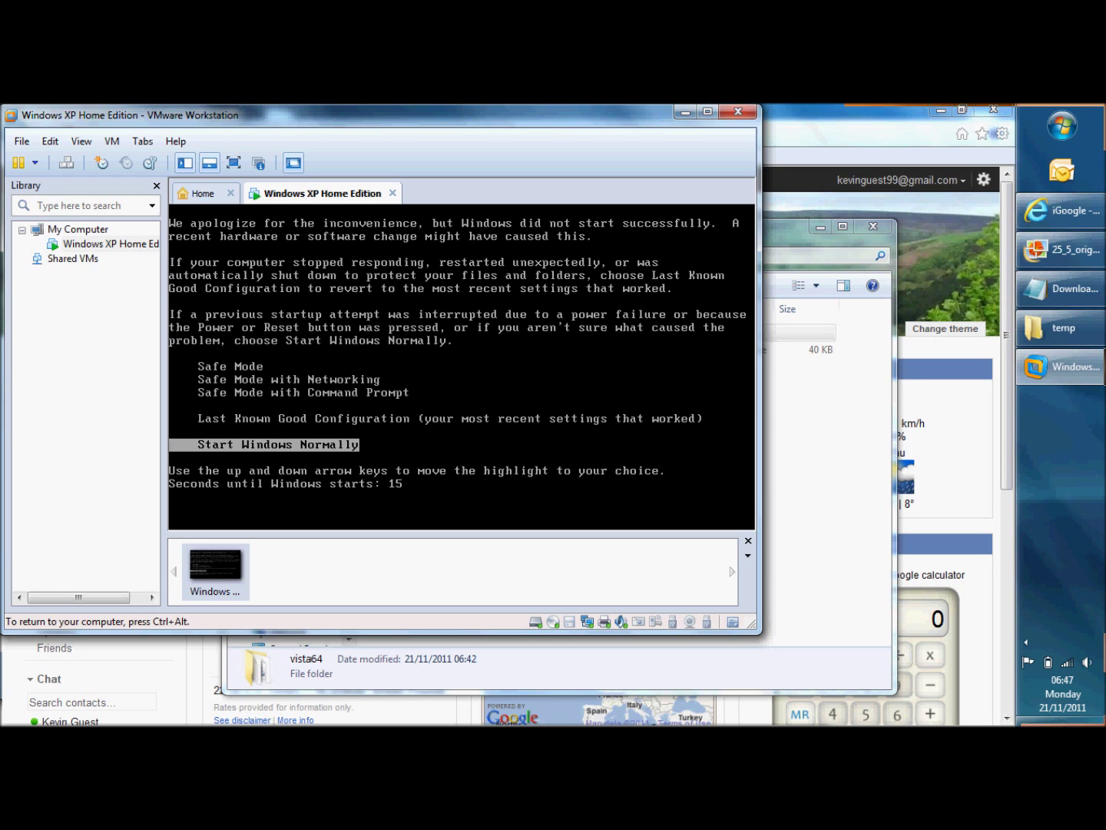
key(Up)
key(Up)
key(Up)
key(Up)
key(Down)
key(Down)
key(Down)
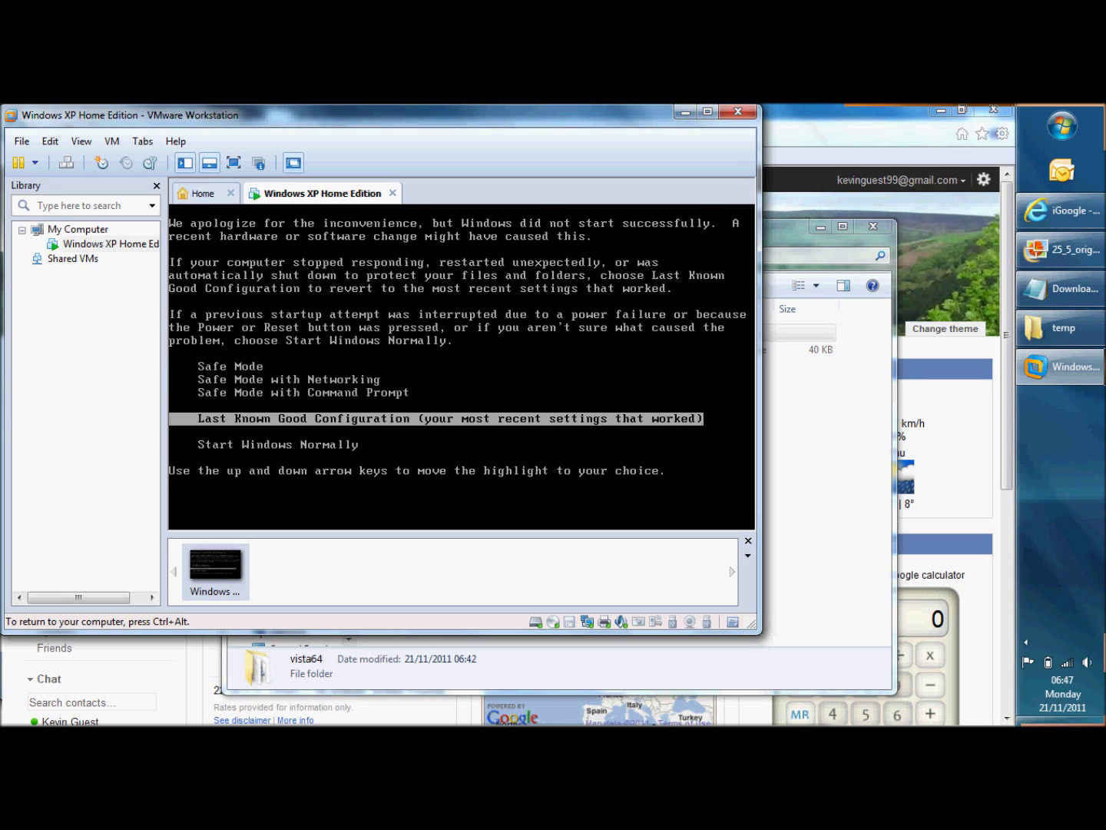
key(Down)
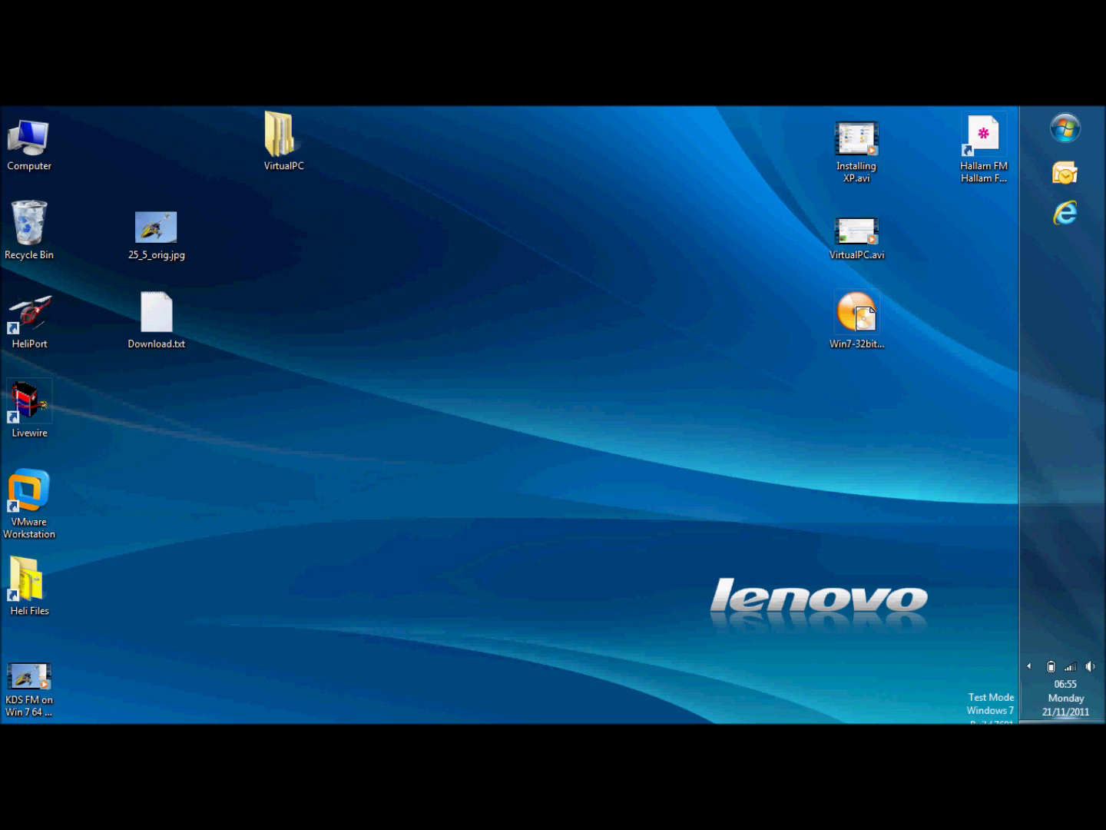
Search 'device manager' from the Start menu to open Device Manager
click(1066, 129)
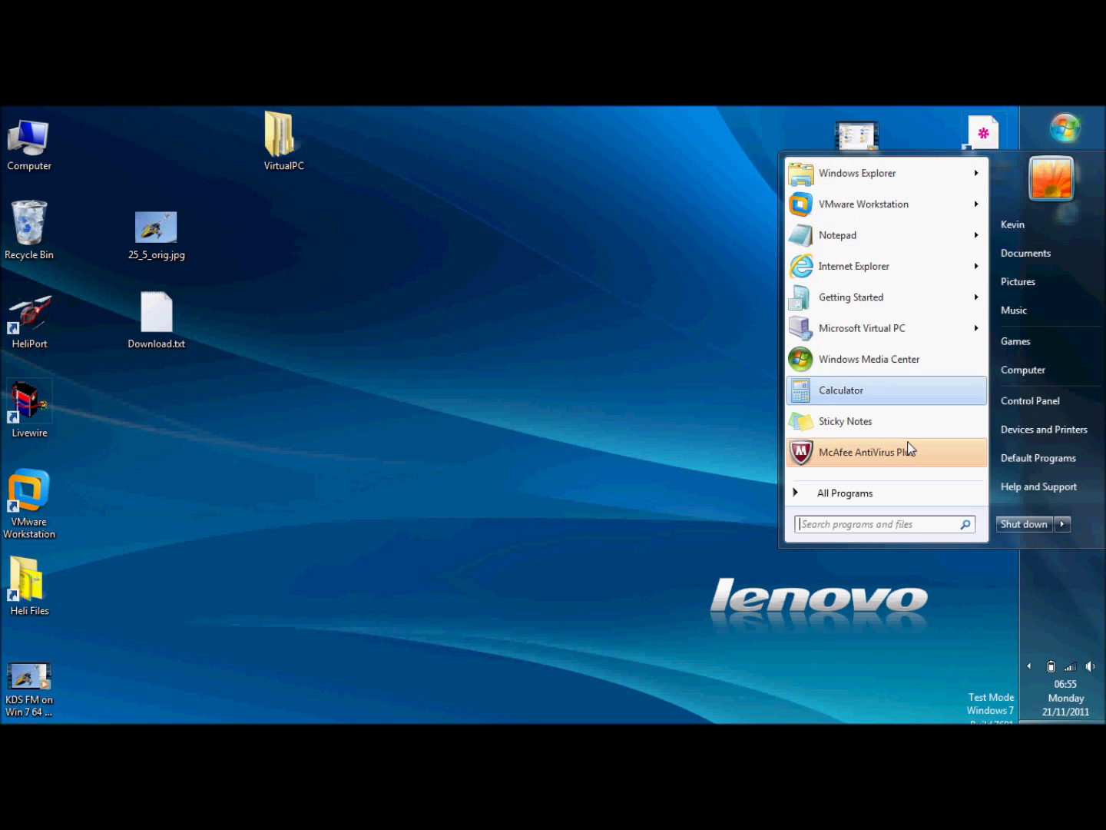
click(874, 528)
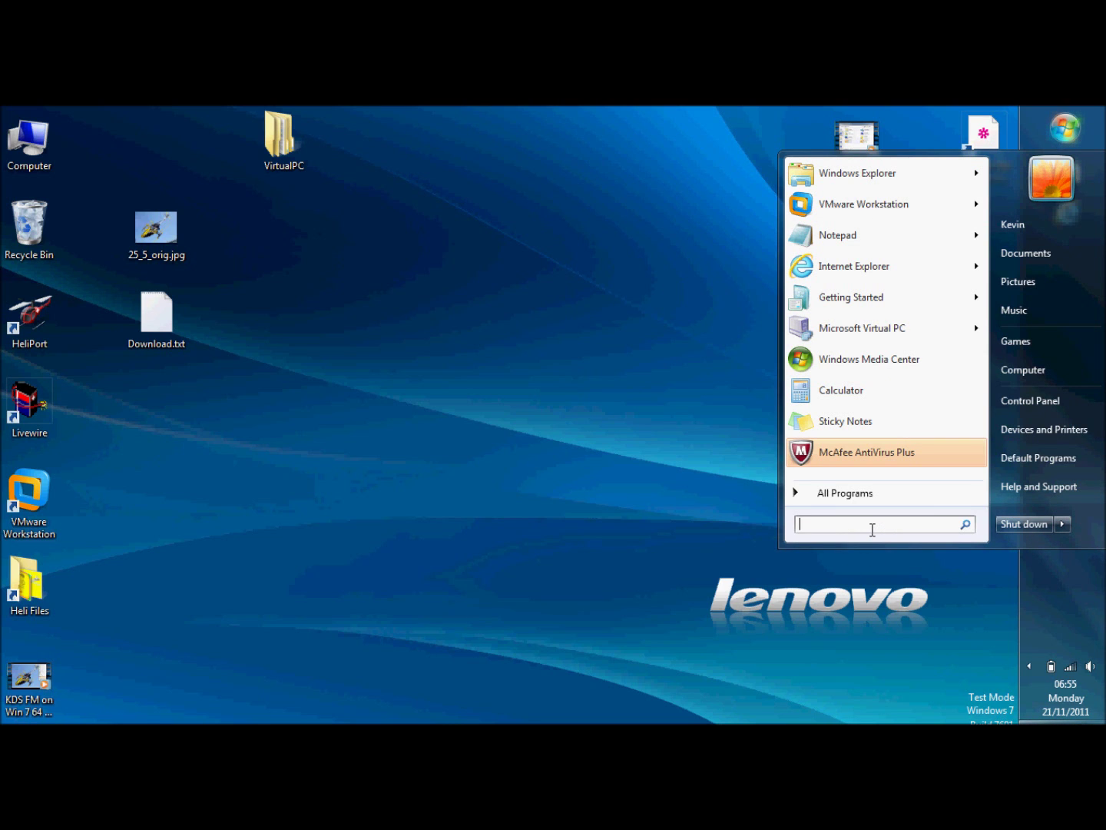
text(device manager)
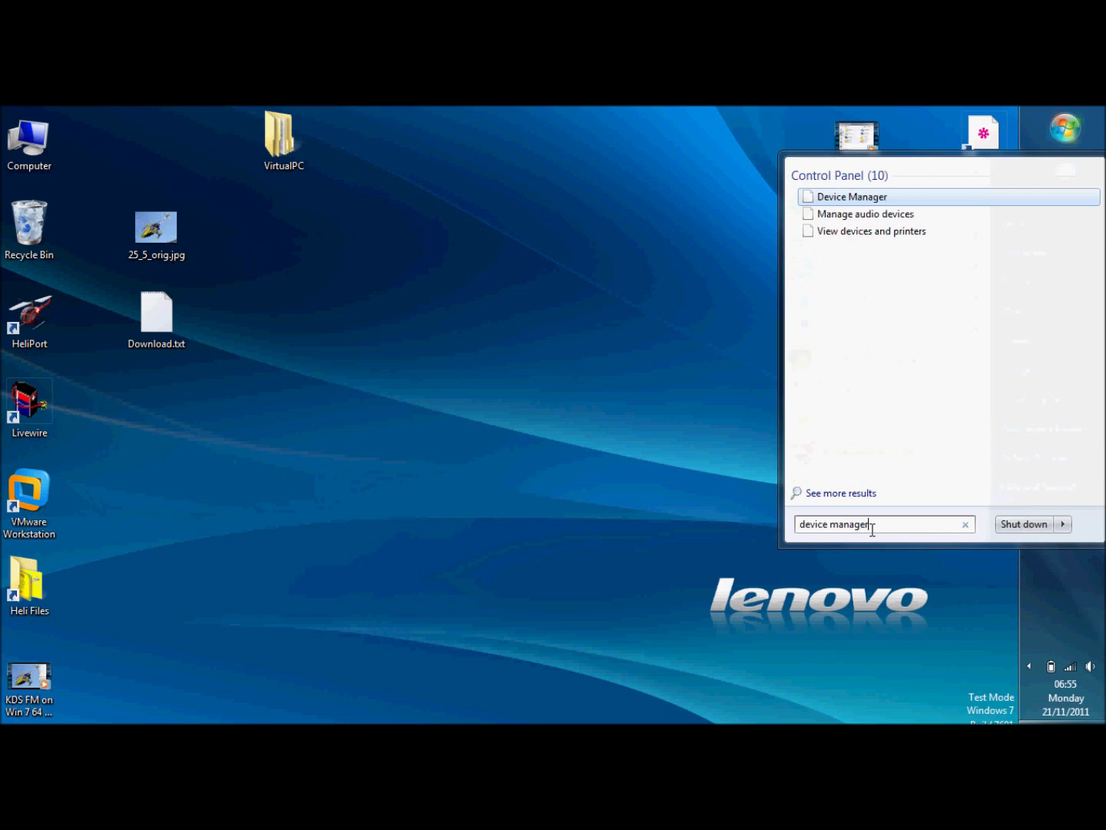
key(Return)
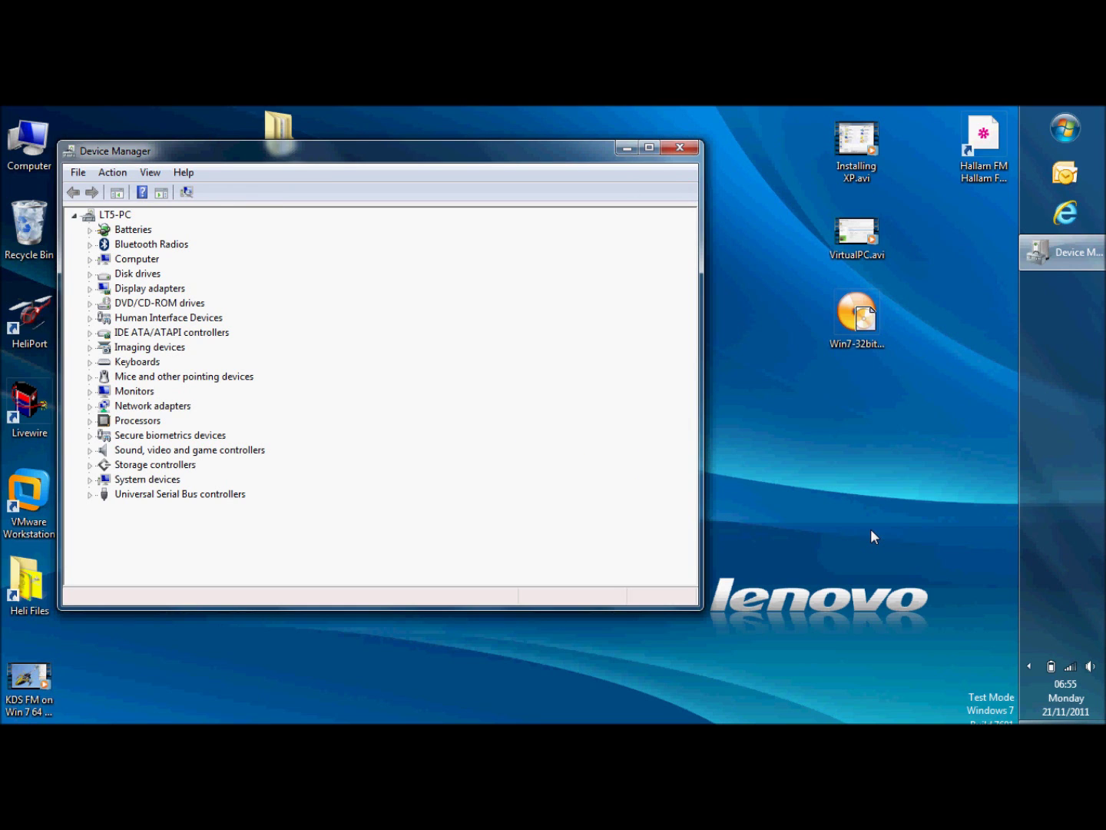
Show hidden devices, expand Ports (COM & LPT) and select Virtual Communications Port (COM3)
key(alt+v)
key(Down)
key(Down)
key(Down)
key(Down)
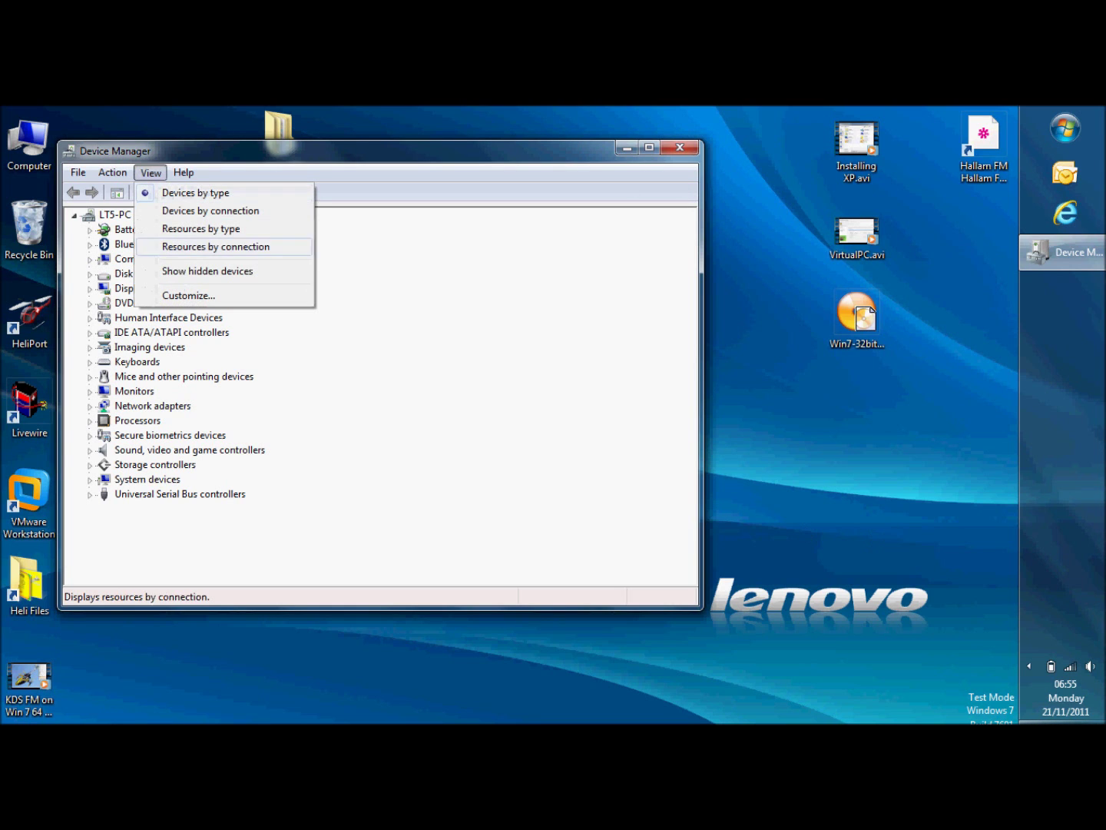
key(Return)
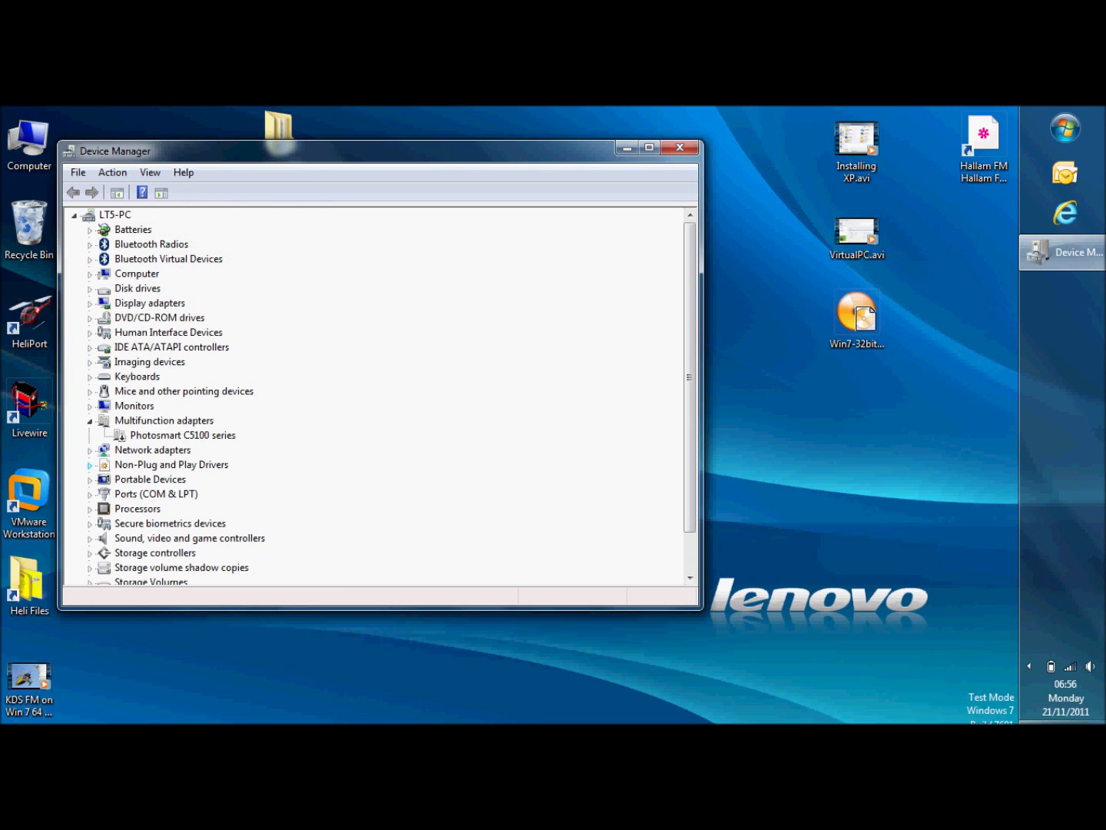
click(90, 493)
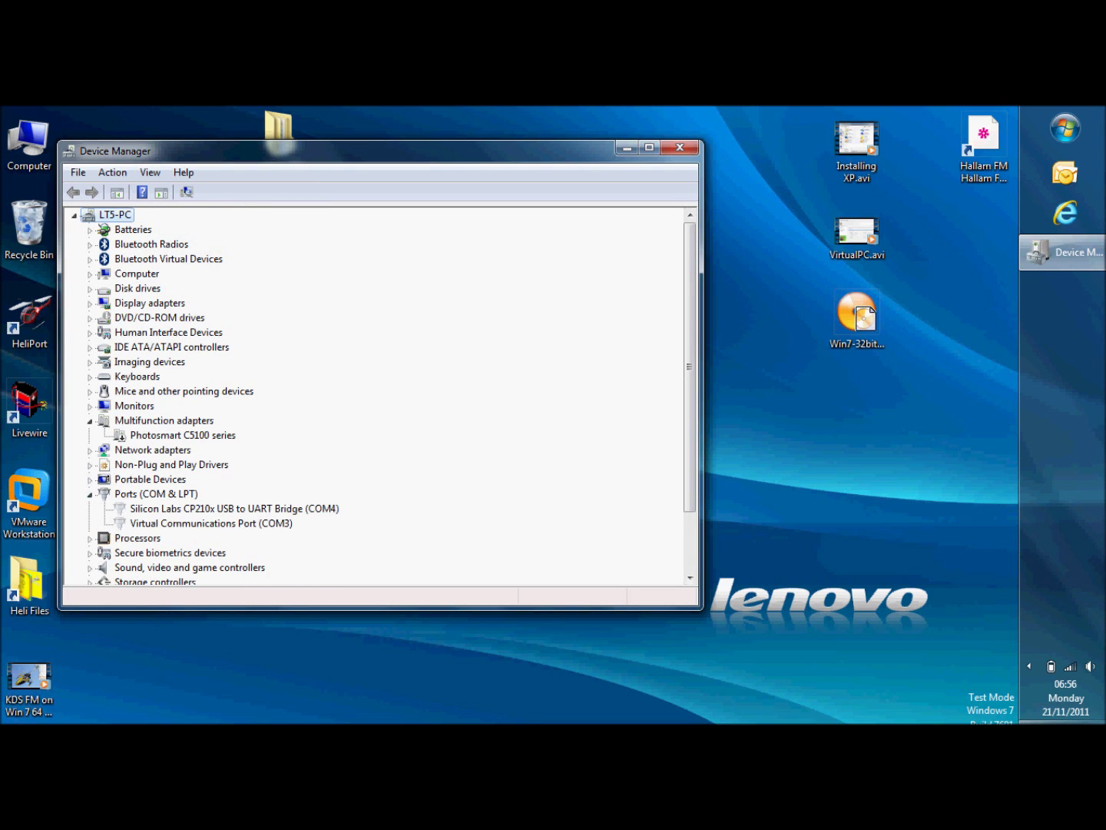
click(211, 521)
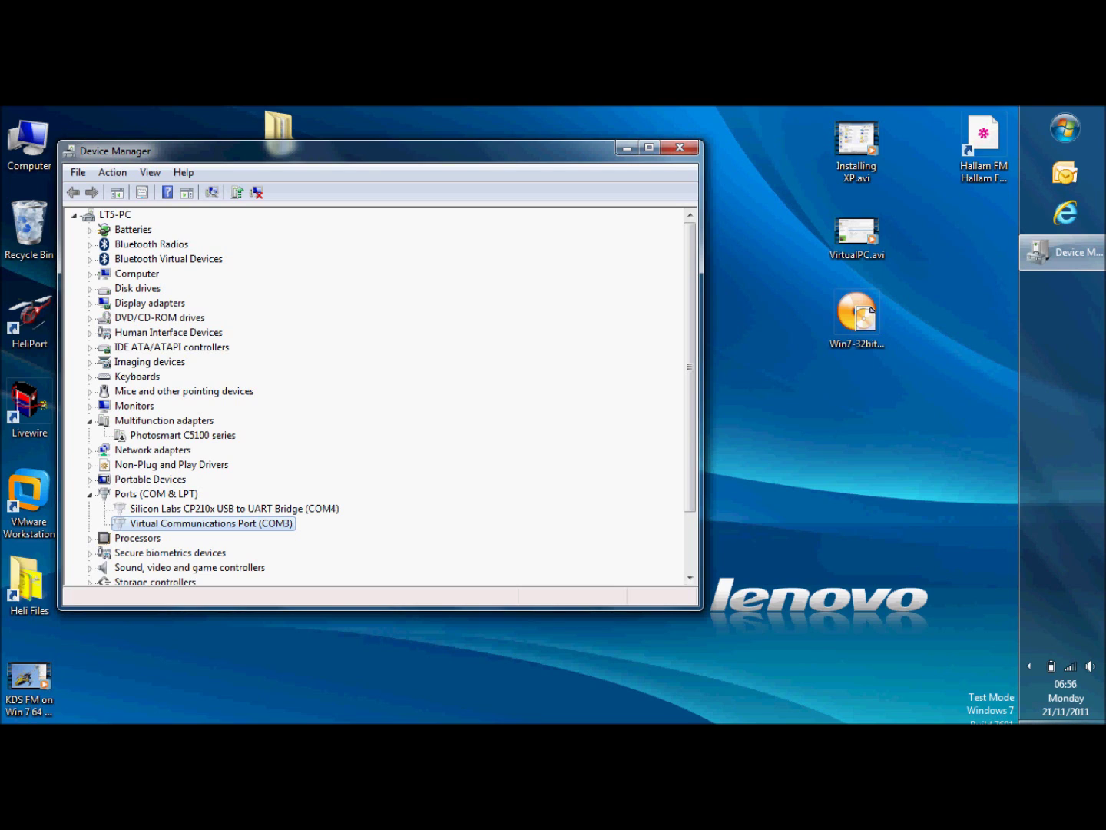
right_click(273, 525)
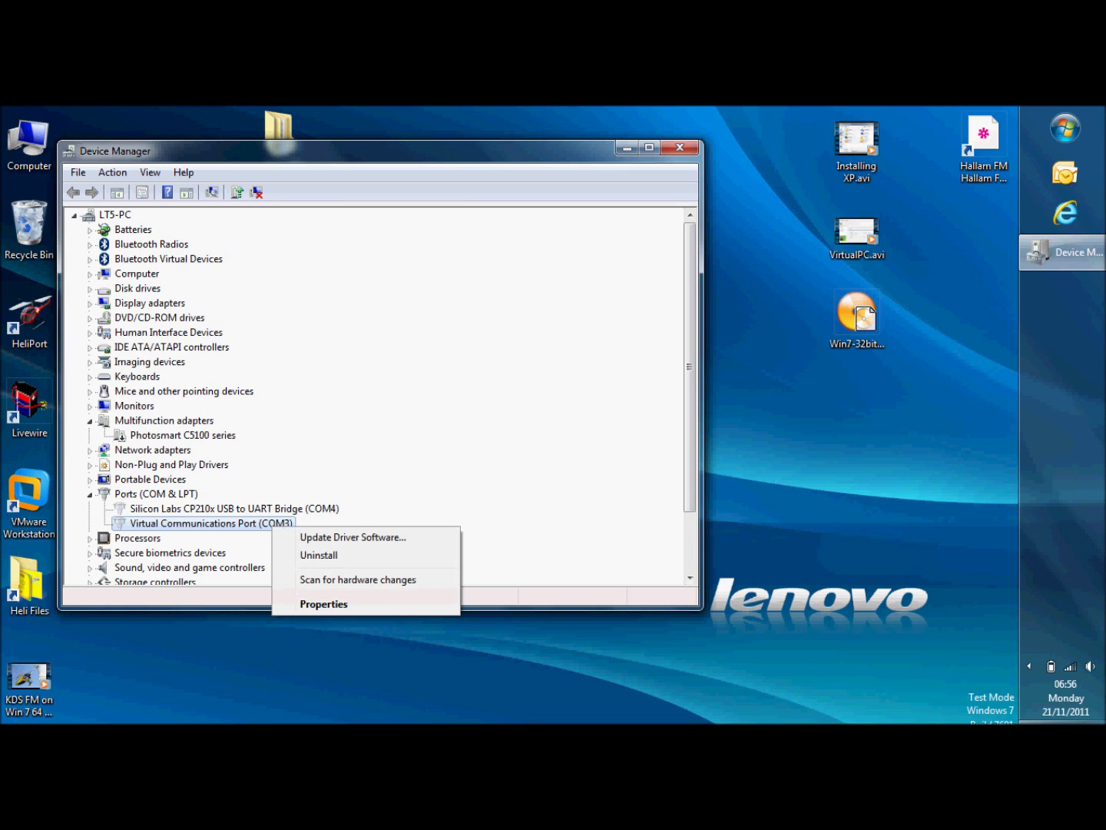
key(Return)
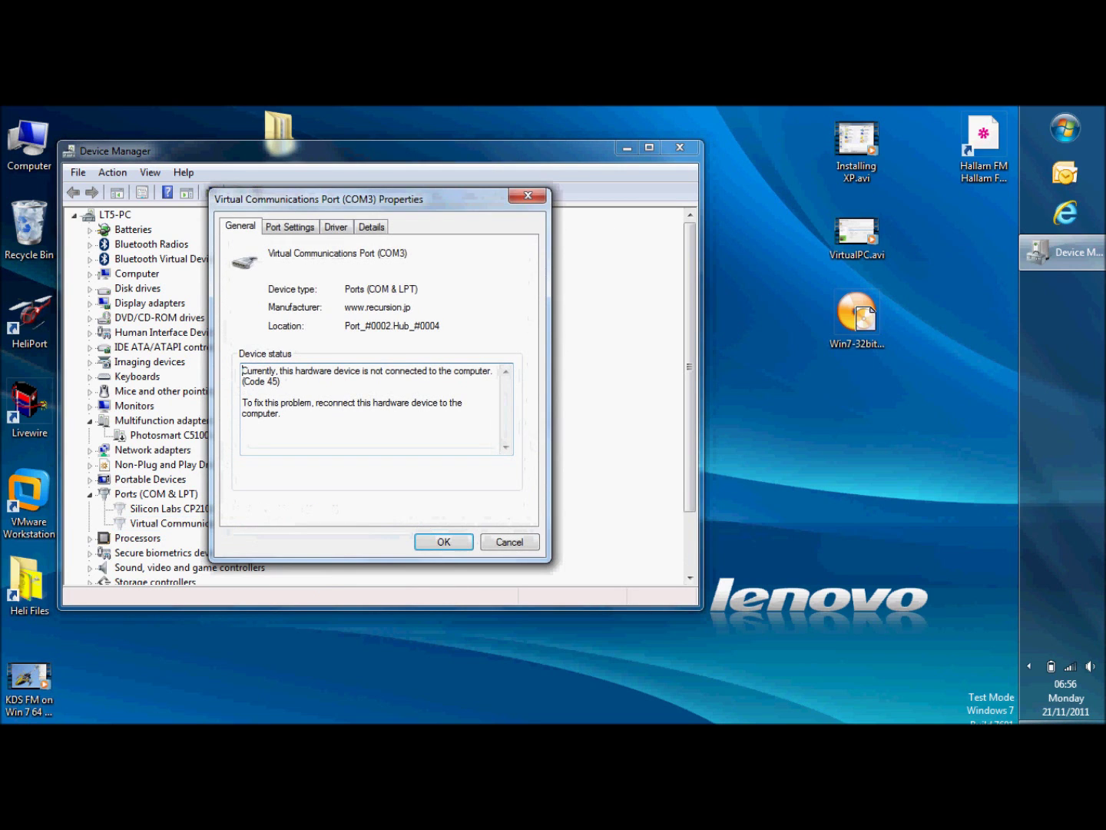
click(290, 226)
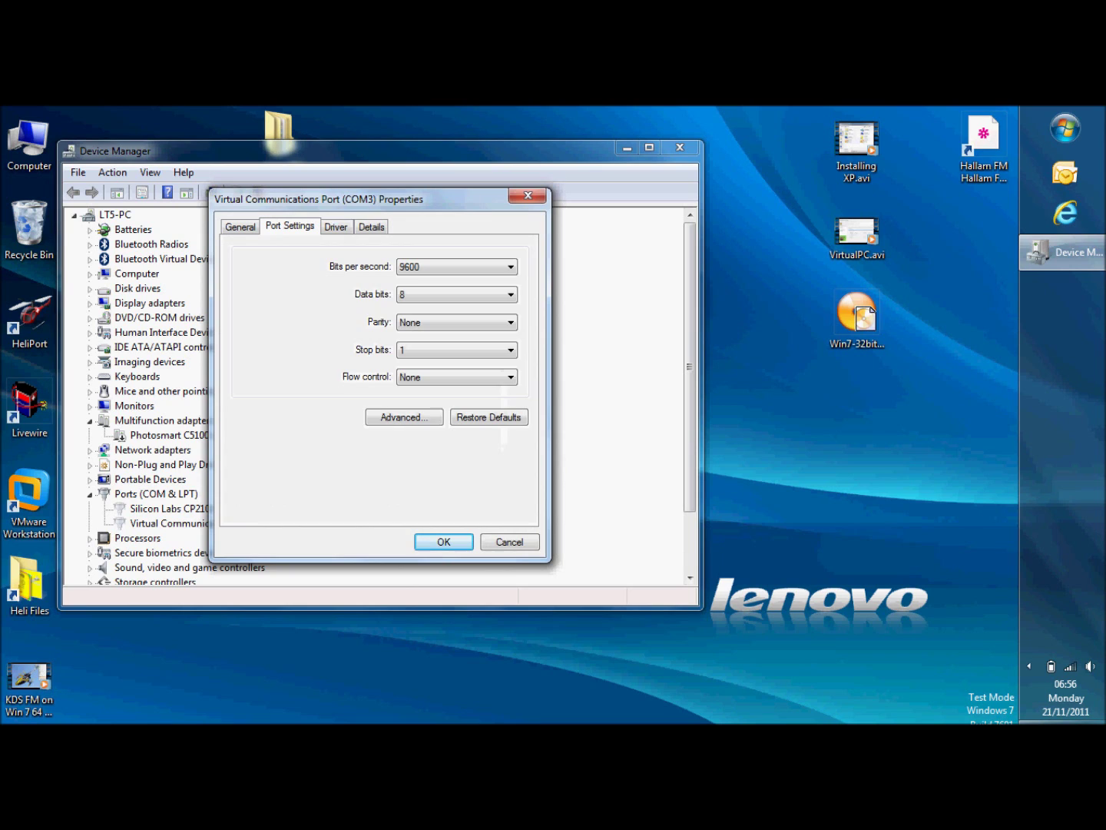
click(404, 418)
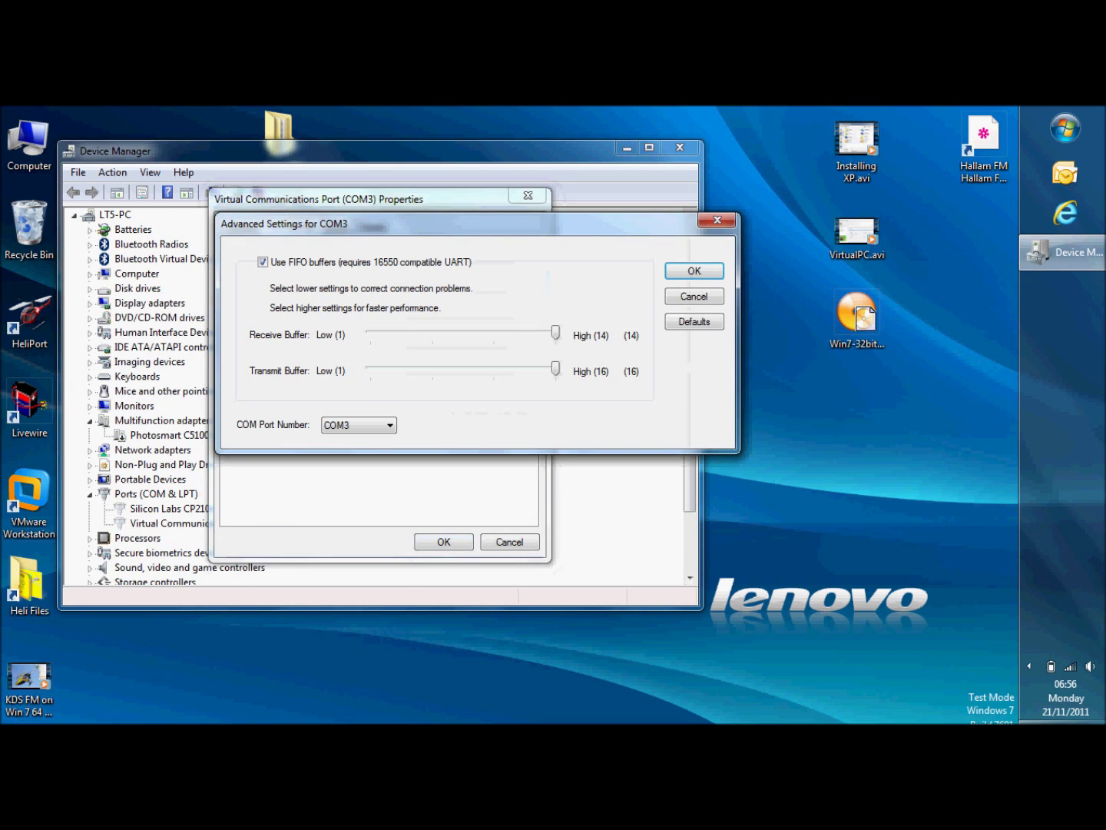
click(359, 426)
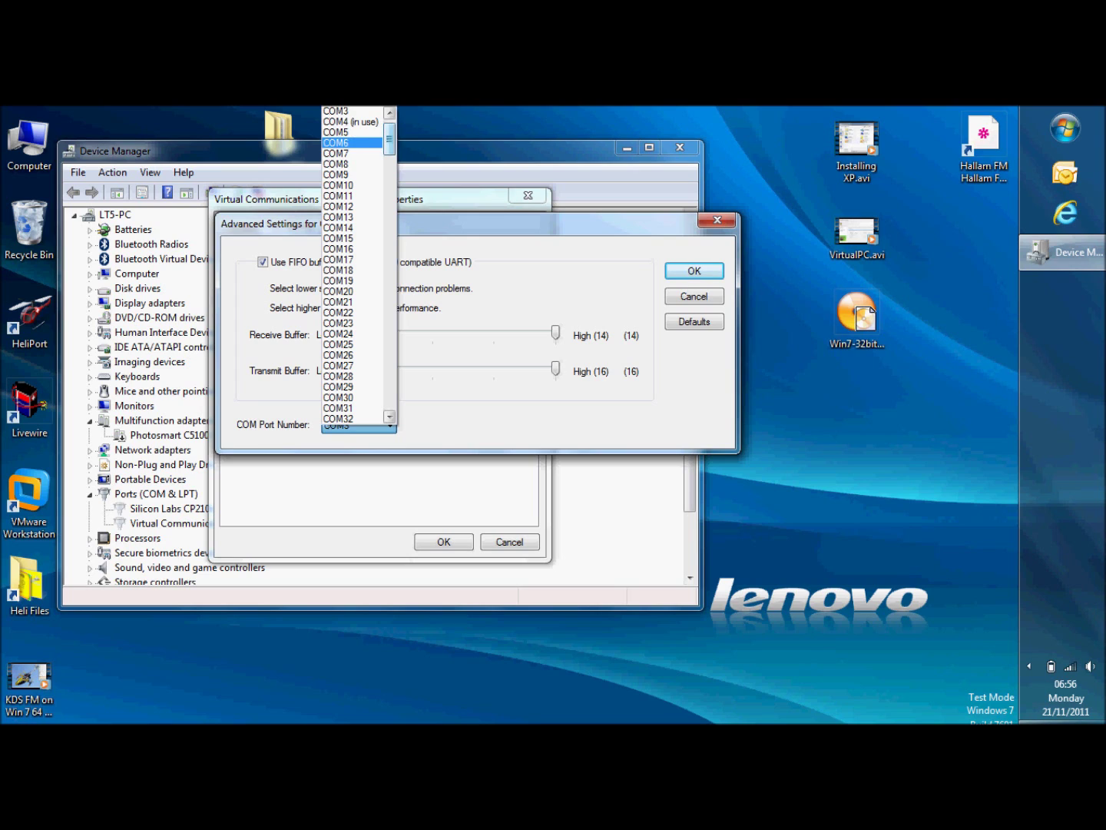
scroll(352, 266, up, 1)
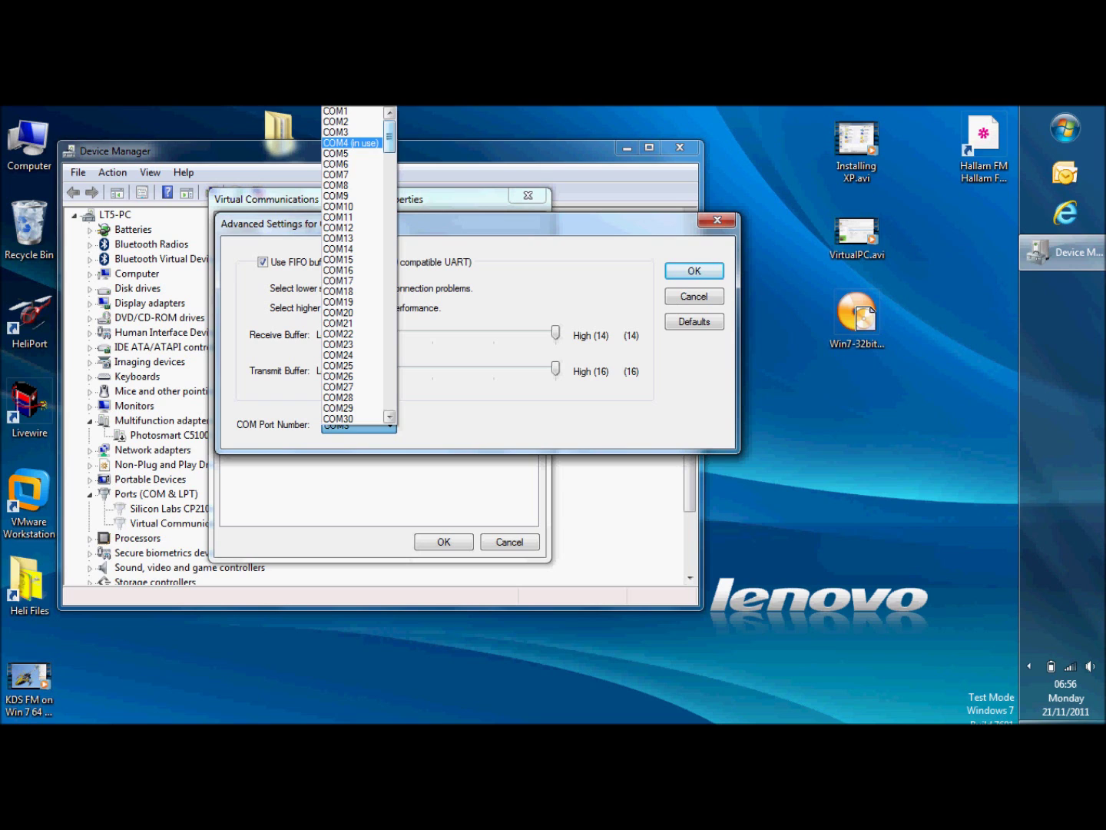
key(Escape)
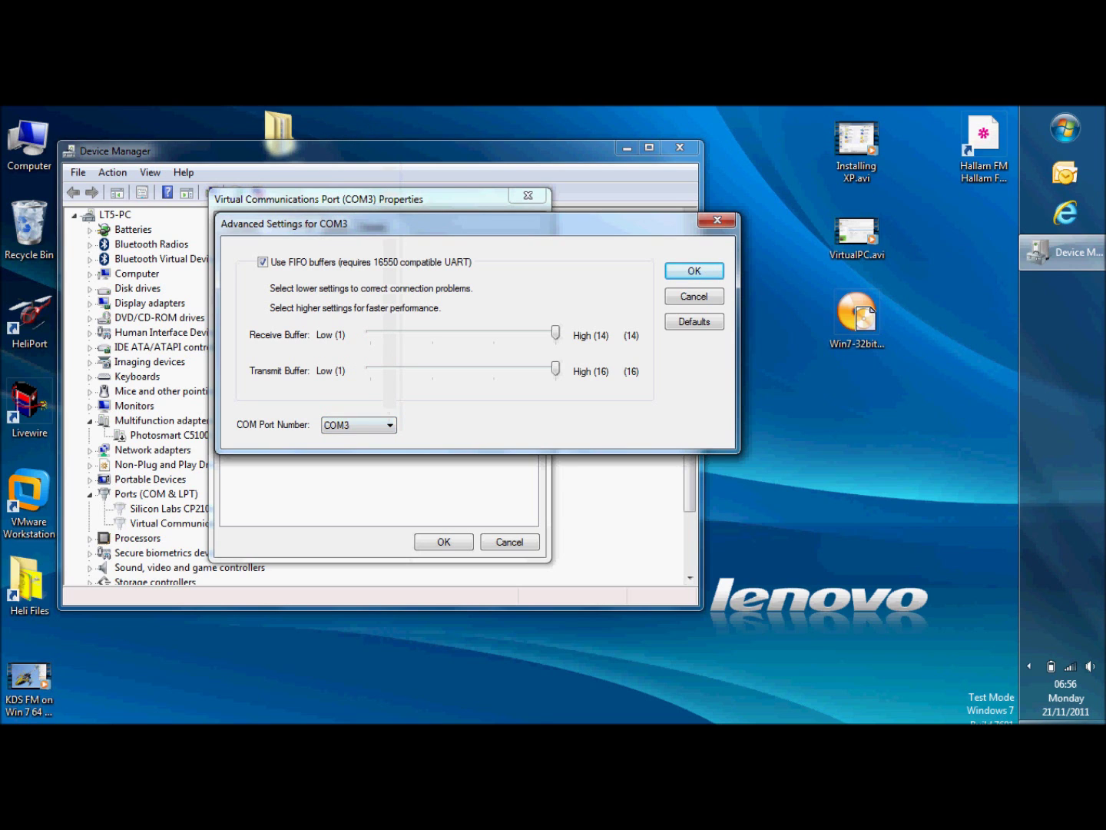
click(705, 298)
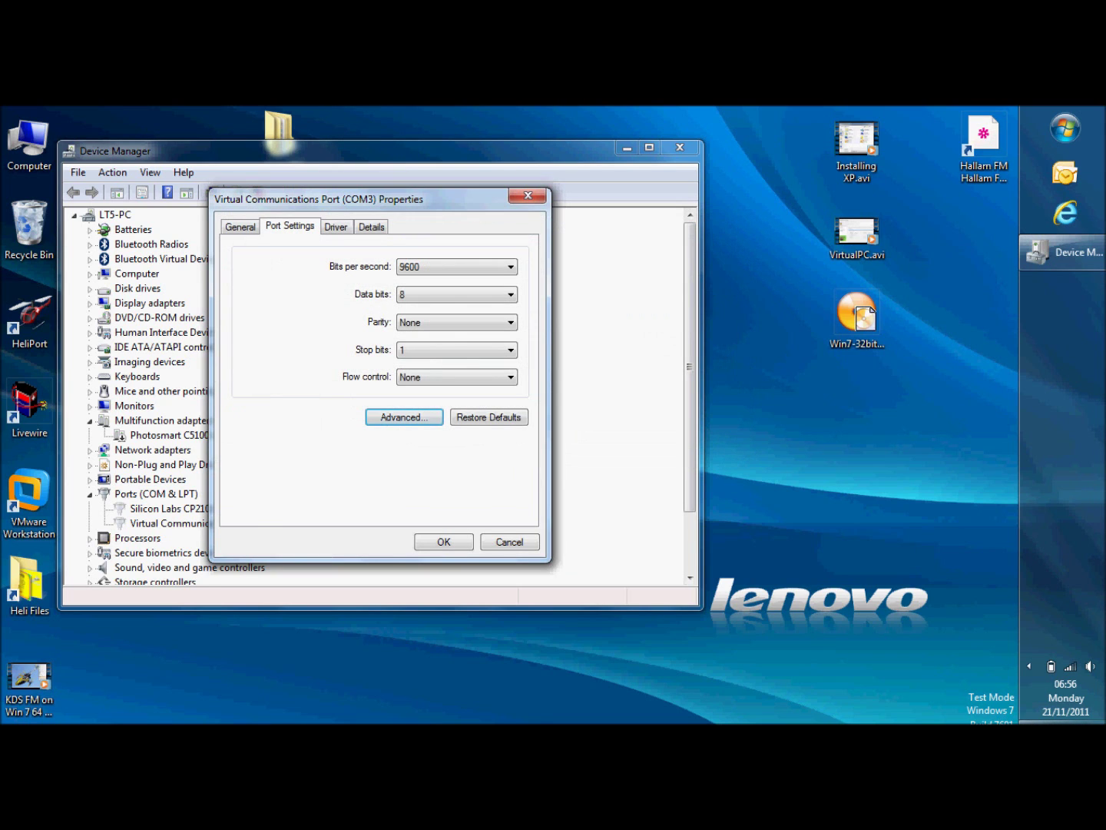
key(Return)
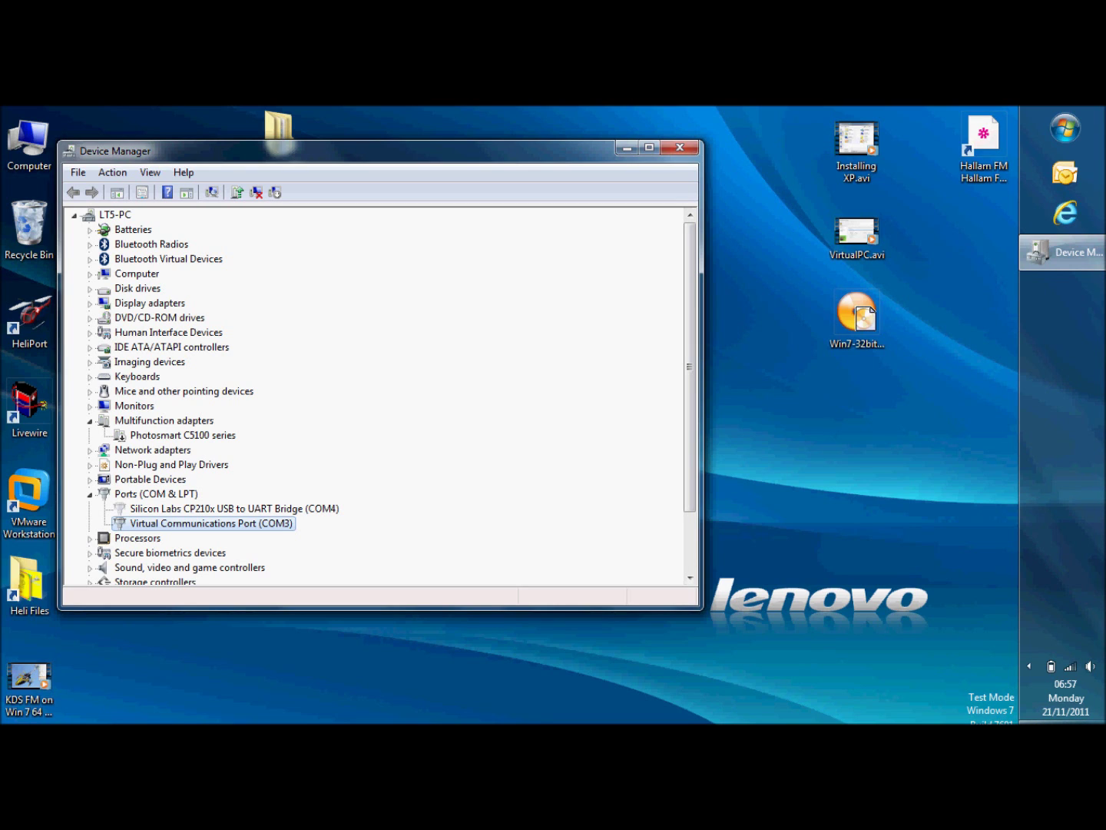
Launch HeliBal.exe from Heli Files\kds_soft and load the connected device's current settings
drag(231, 151, 289, 150)
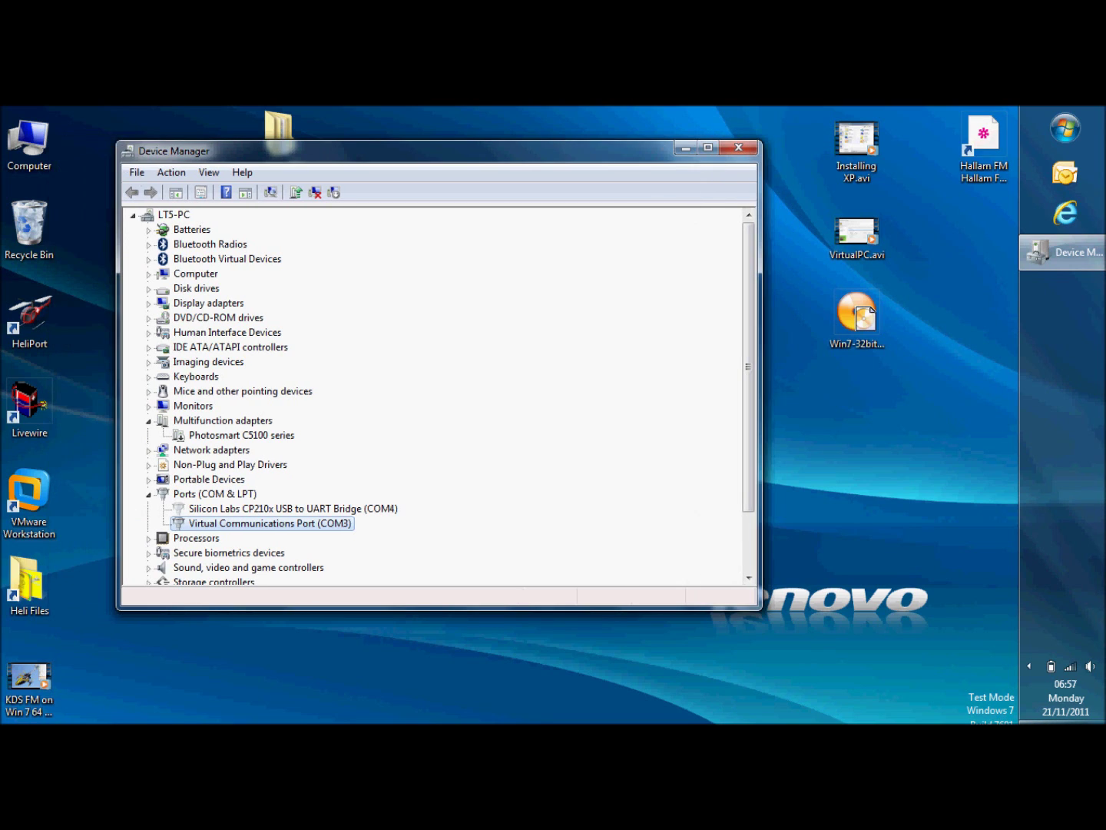
click(31, 584)
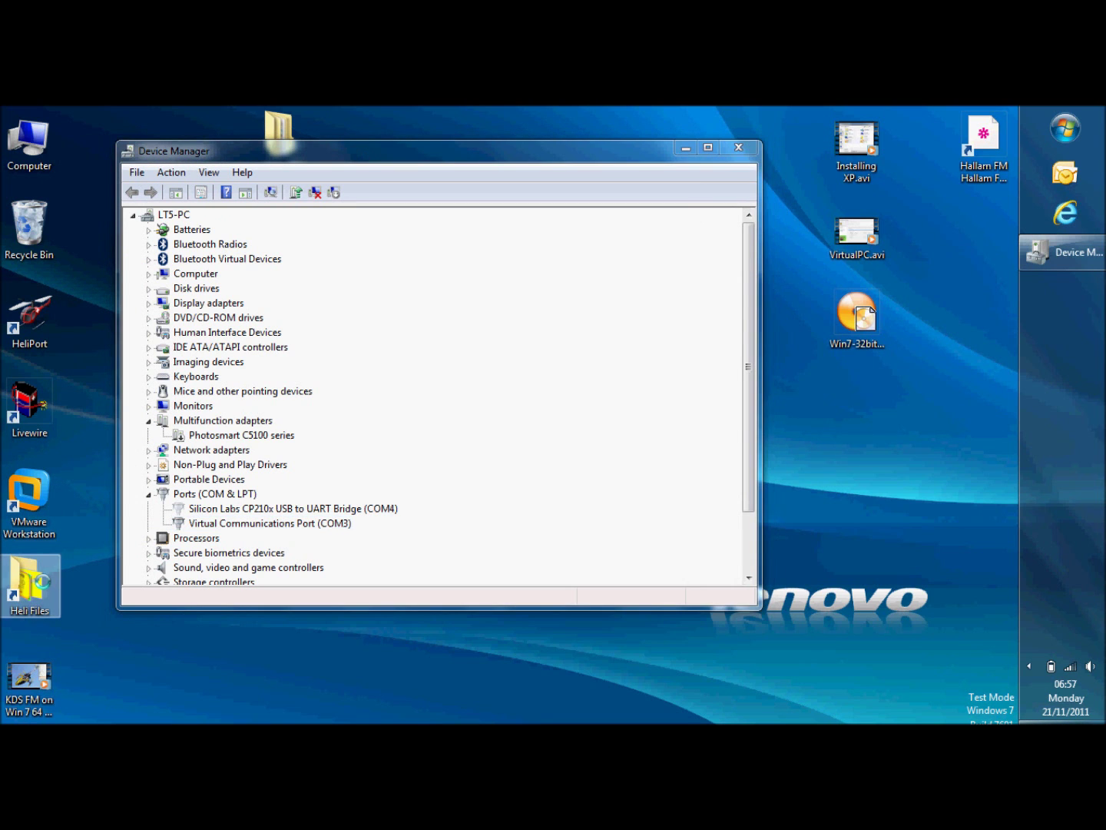
double_click(31, 583)
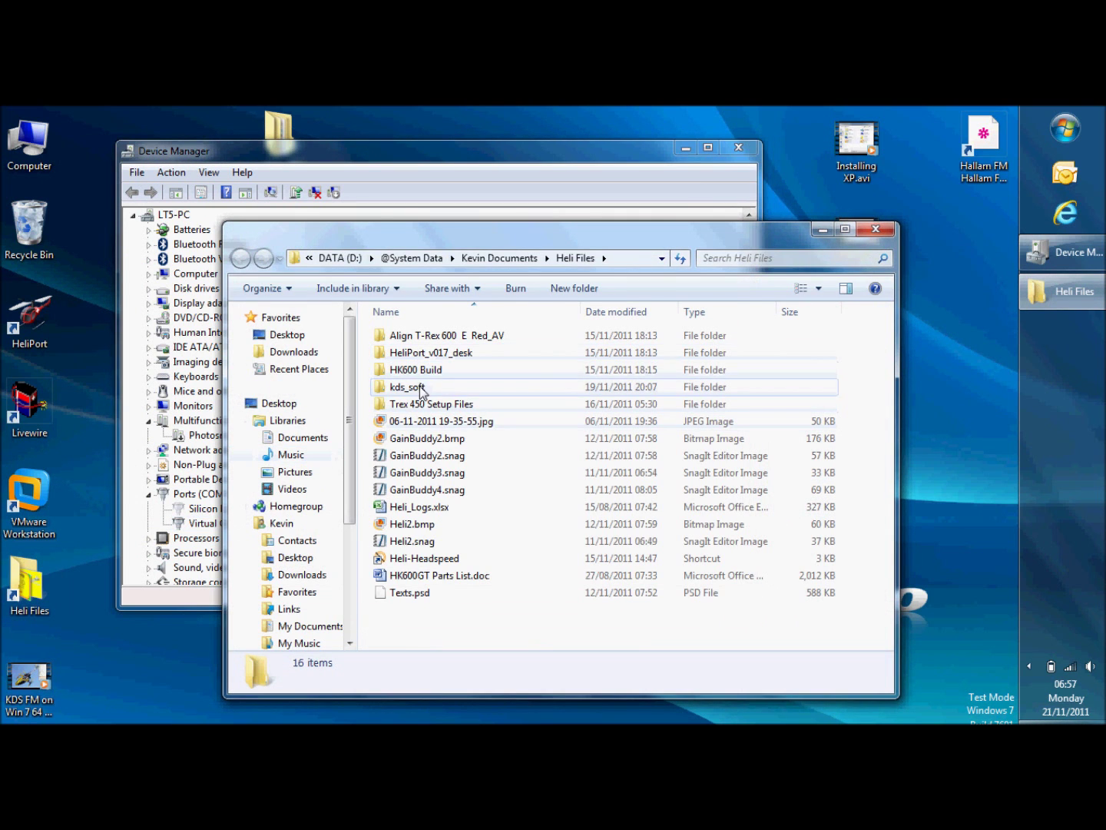
double_click(420, 388)
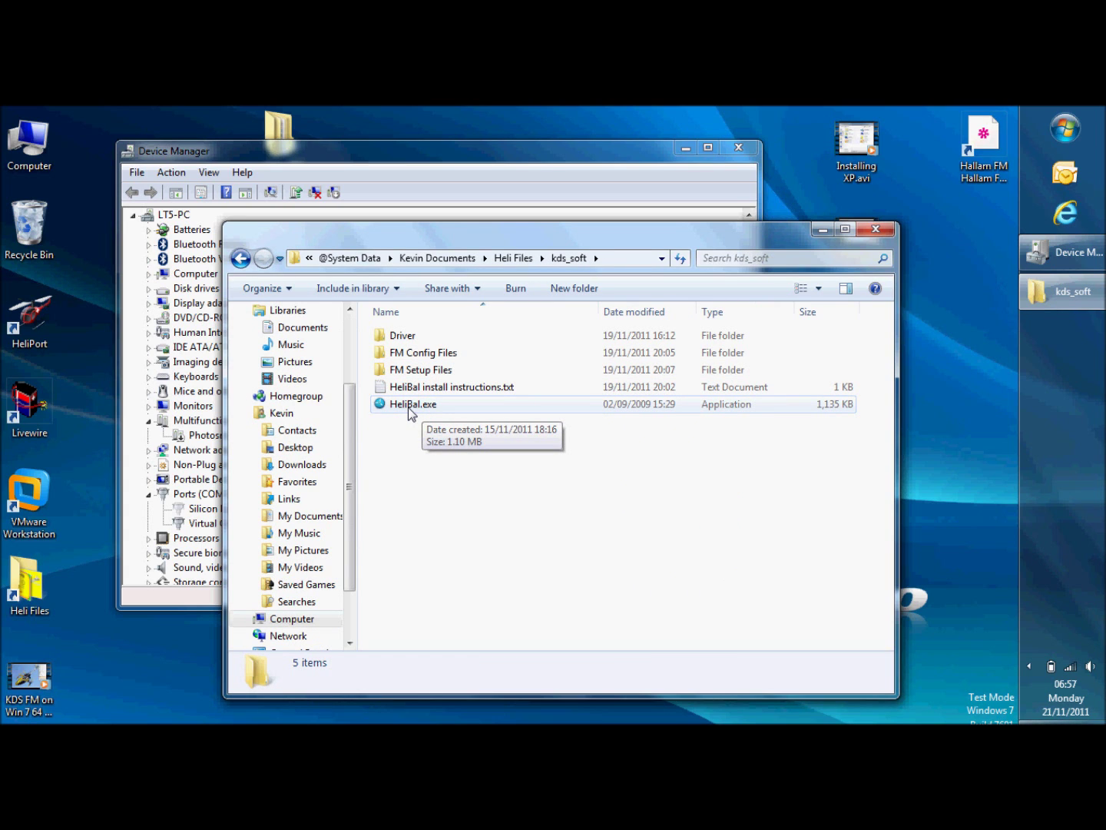
double_click(408, 404)
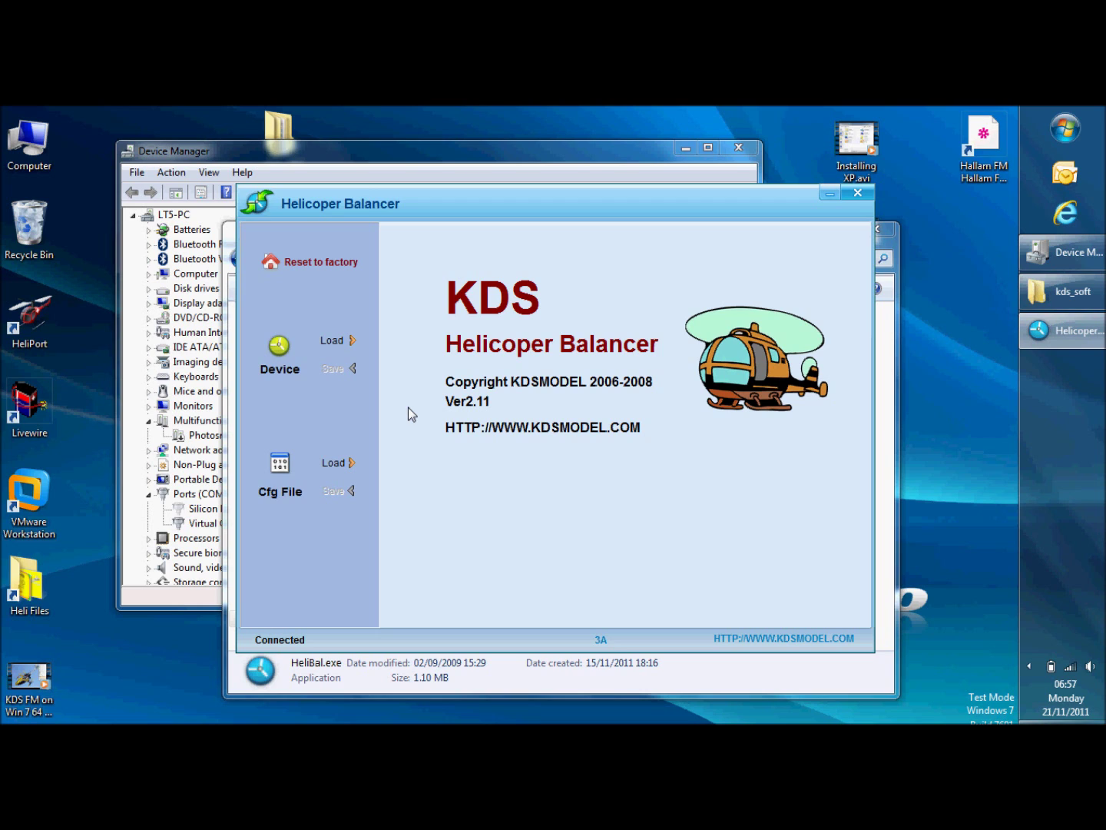
click(336, 340)
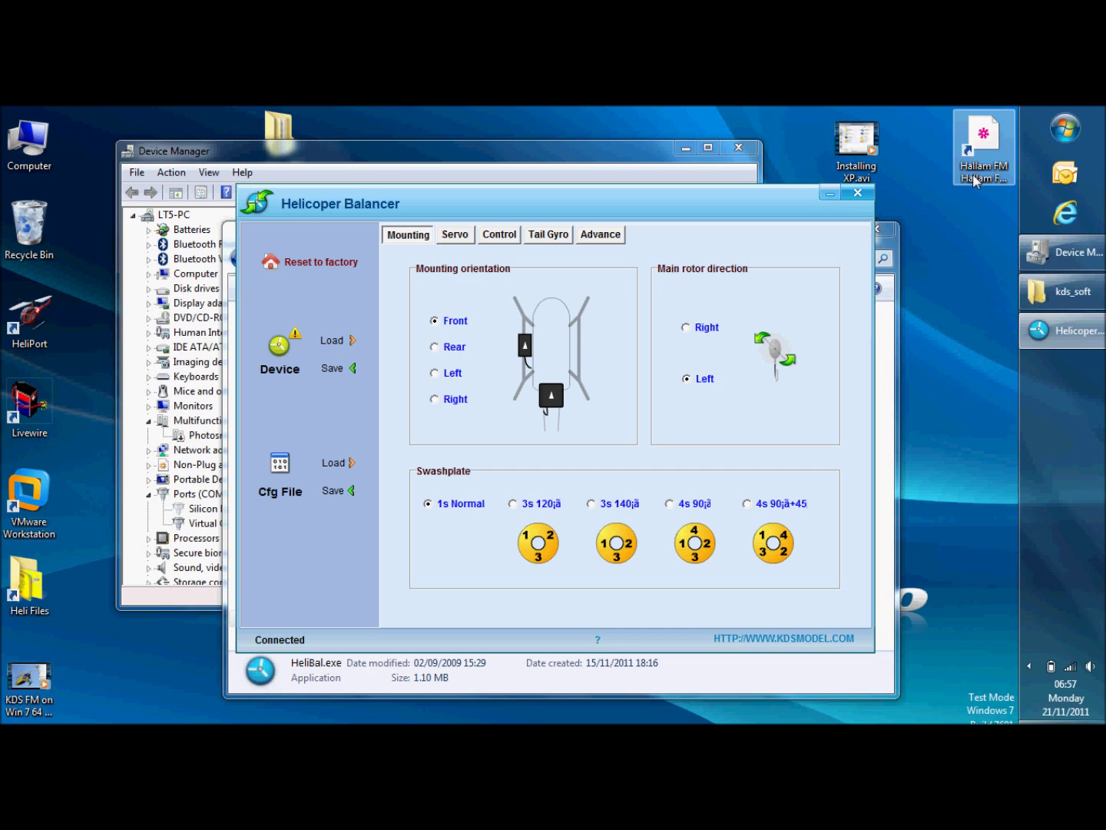
Bring up the System page with Win+Pause to confirm 64-bit Windows 7 Home Premium
key(super+Pause)
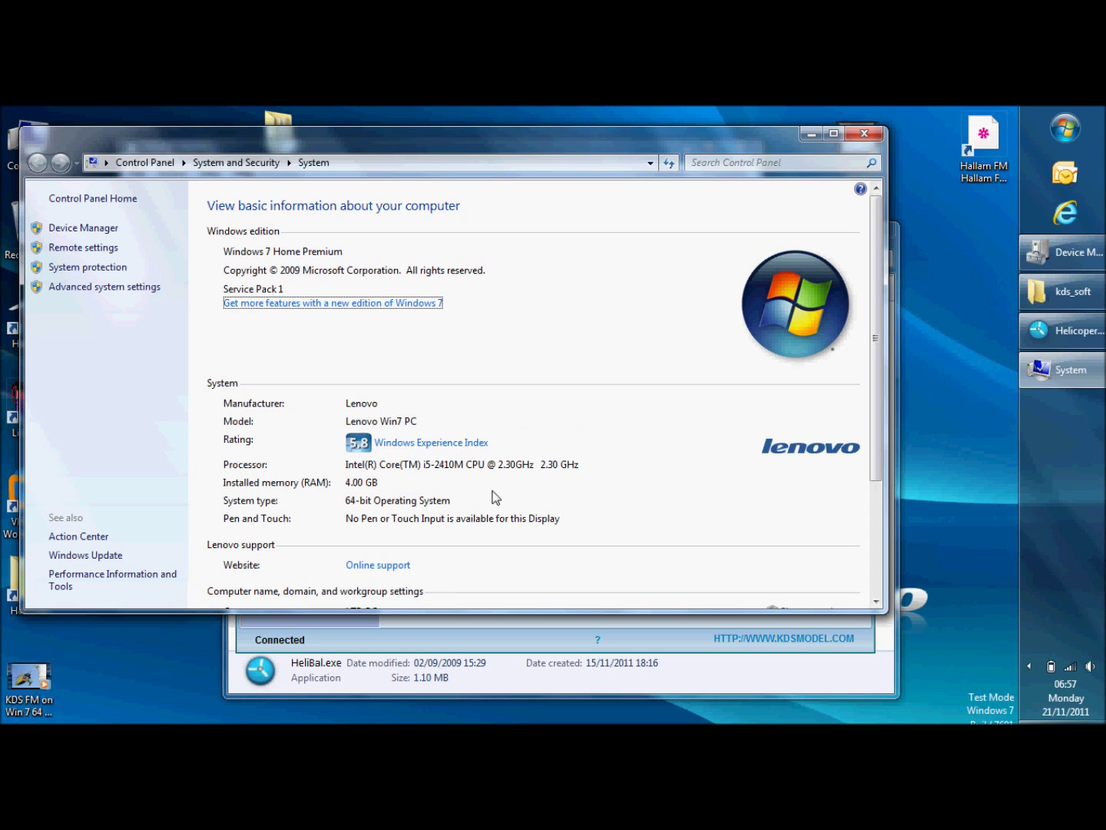
Close the System window to return to the Connected Helicopter Balancer
click(864, 134)
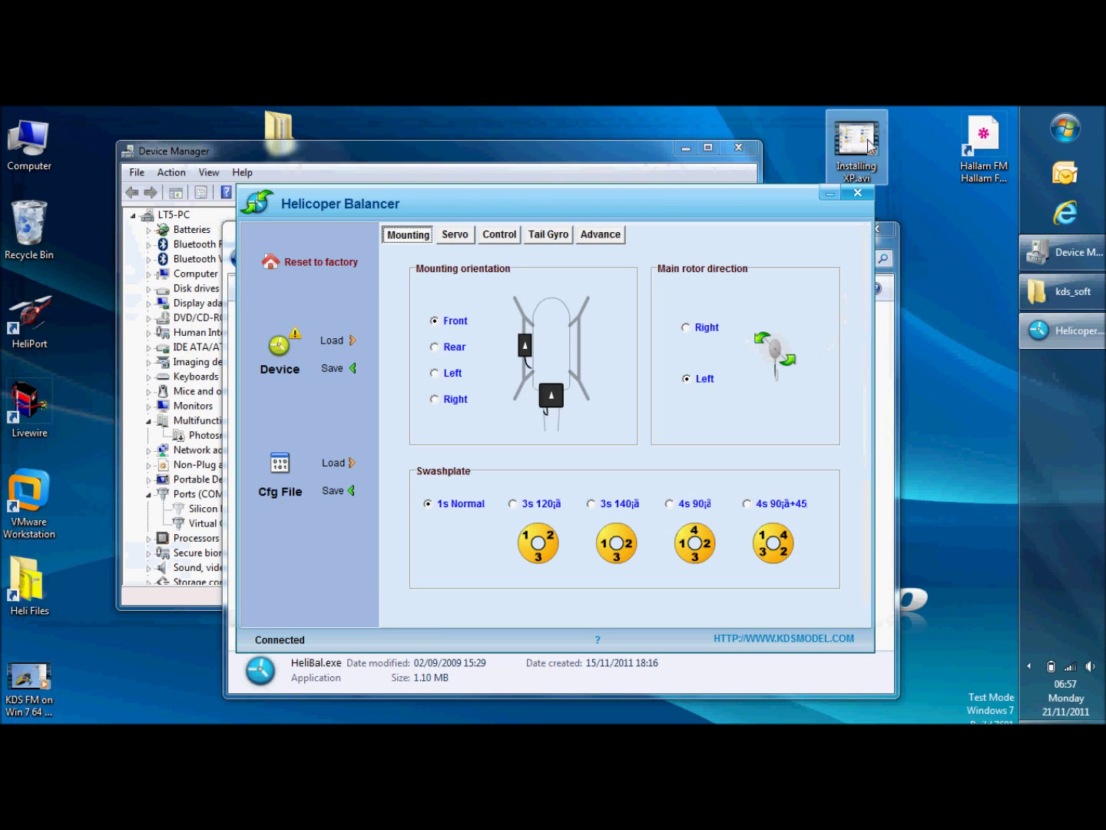
click(945, 218)
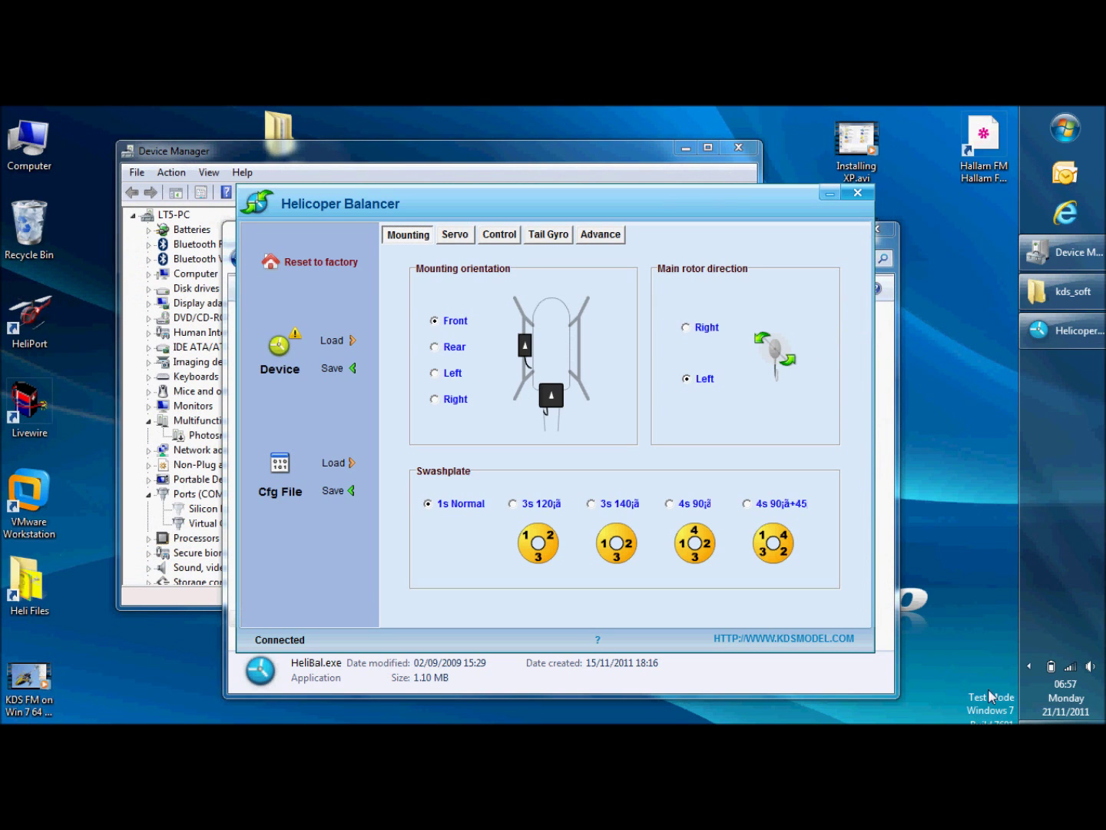